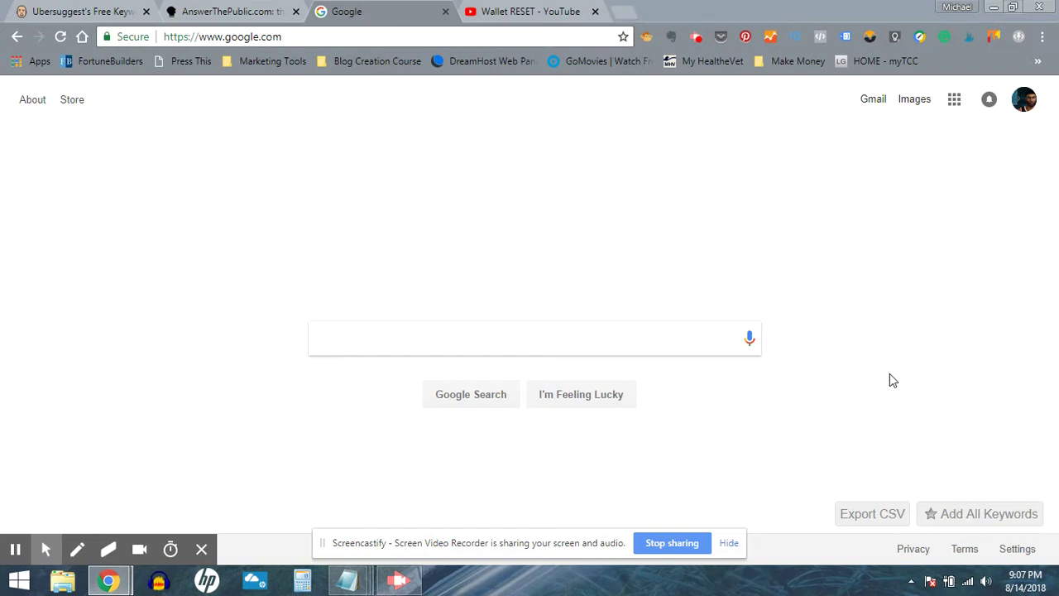
Search Google for "real estate investing"
left_click(604, 331)
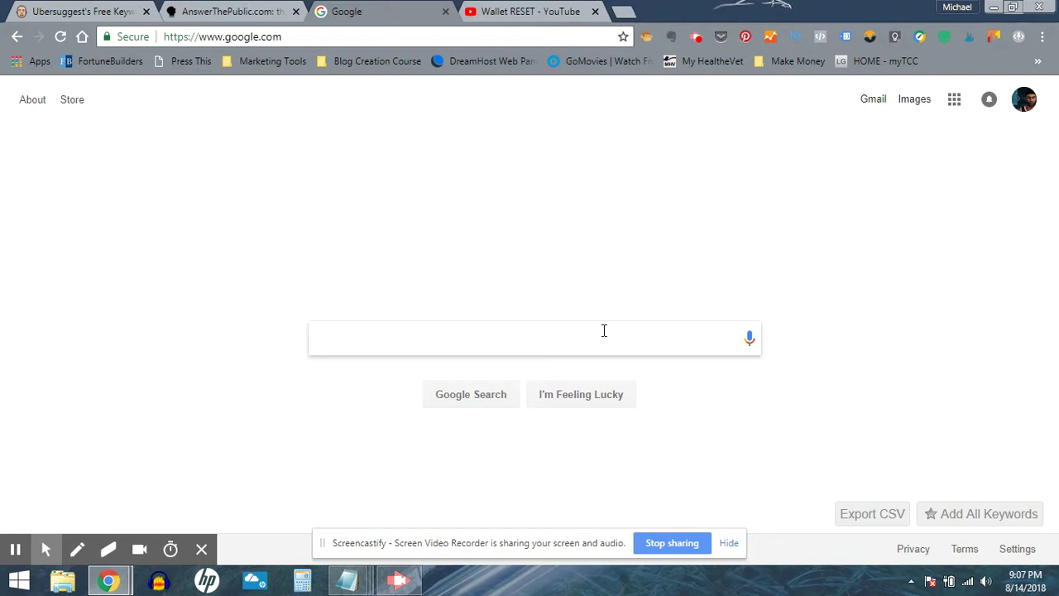
type("real estat")
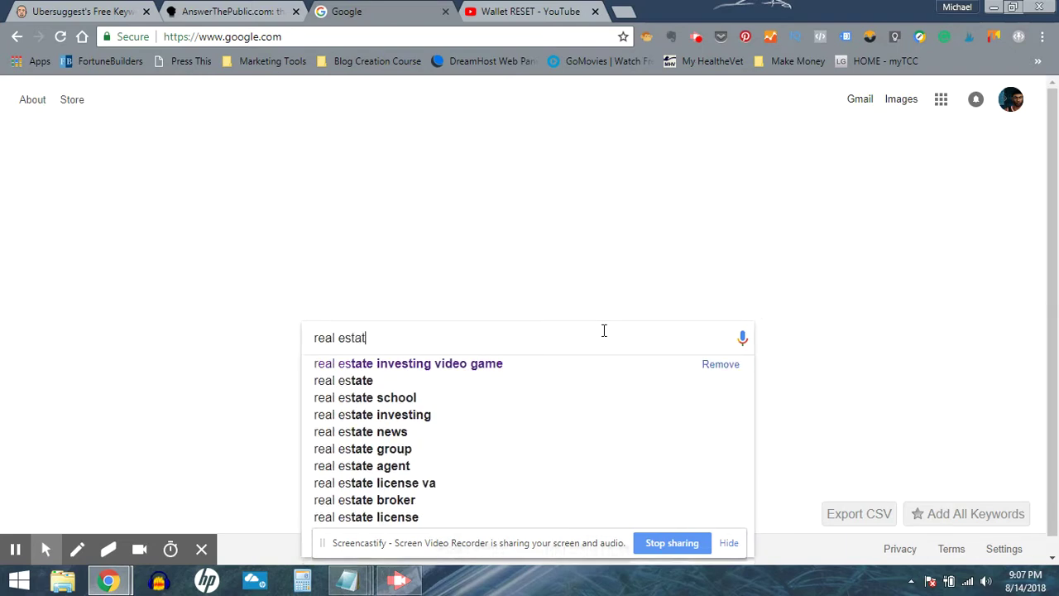
type("e in")
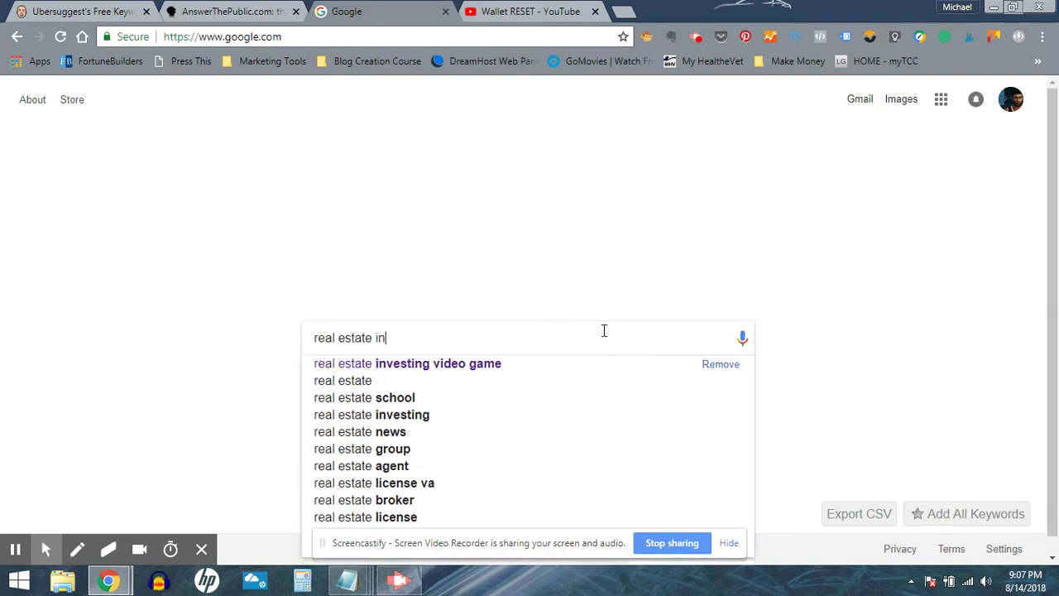
type("vesting")
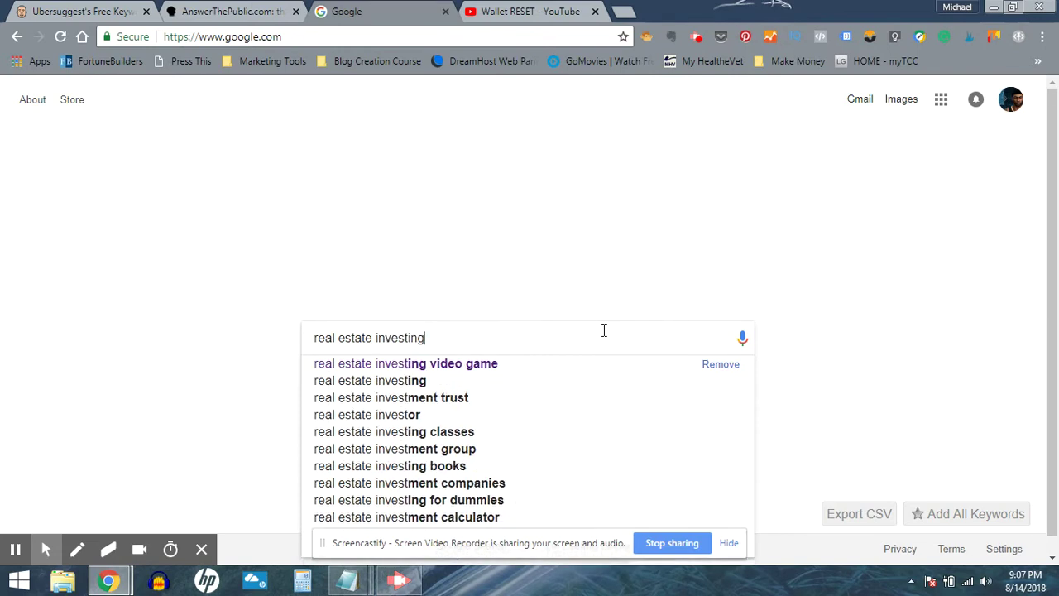
key("Return")
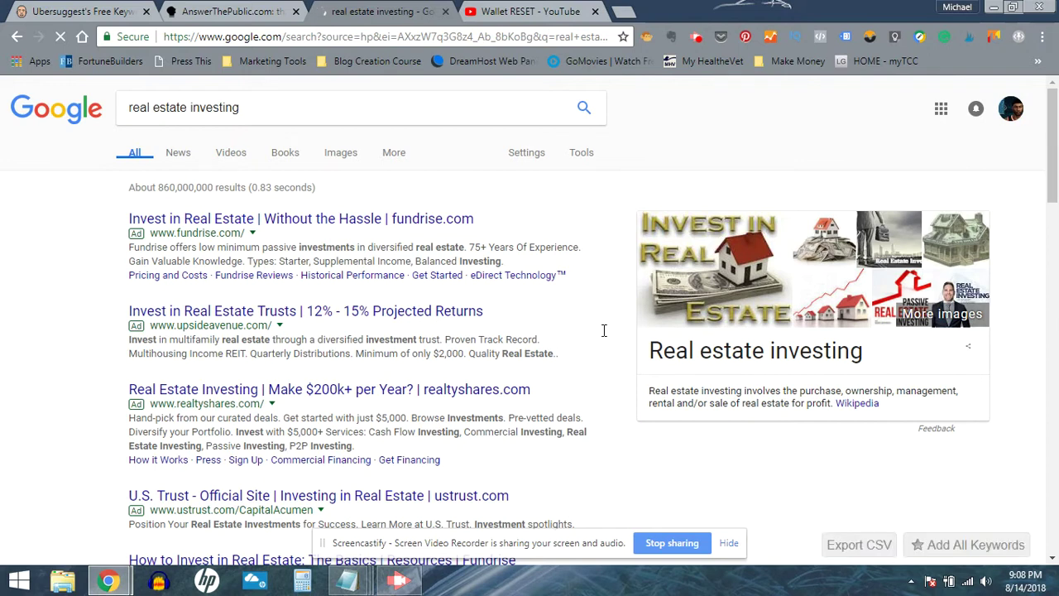
Review the volume, CPC and competition figures in the Related Keywords table and the related searches at the end of the results page
scroll(604, 330, "down", 1)
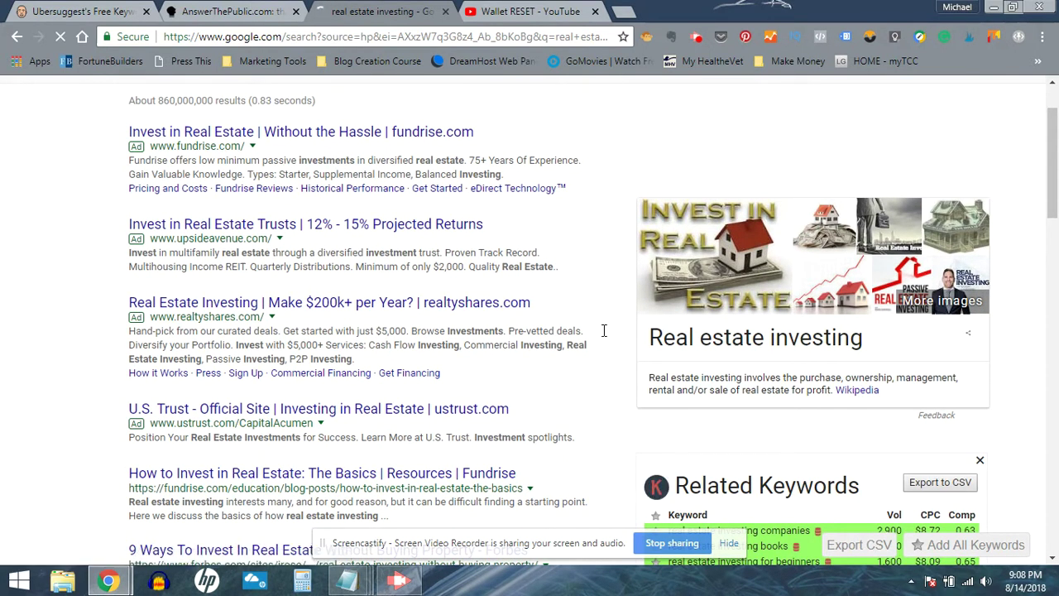
scroll(604, 331, "down", 3)
scroll(604, 330, "down", 1)
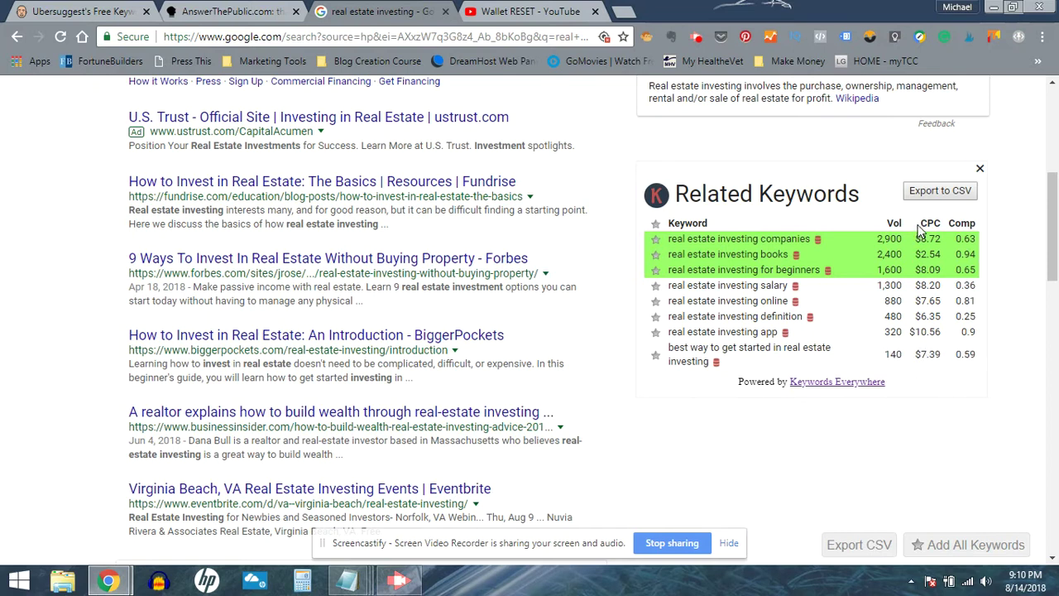
left_click(920, 199)
scroll(1043, 453, "down", 5)
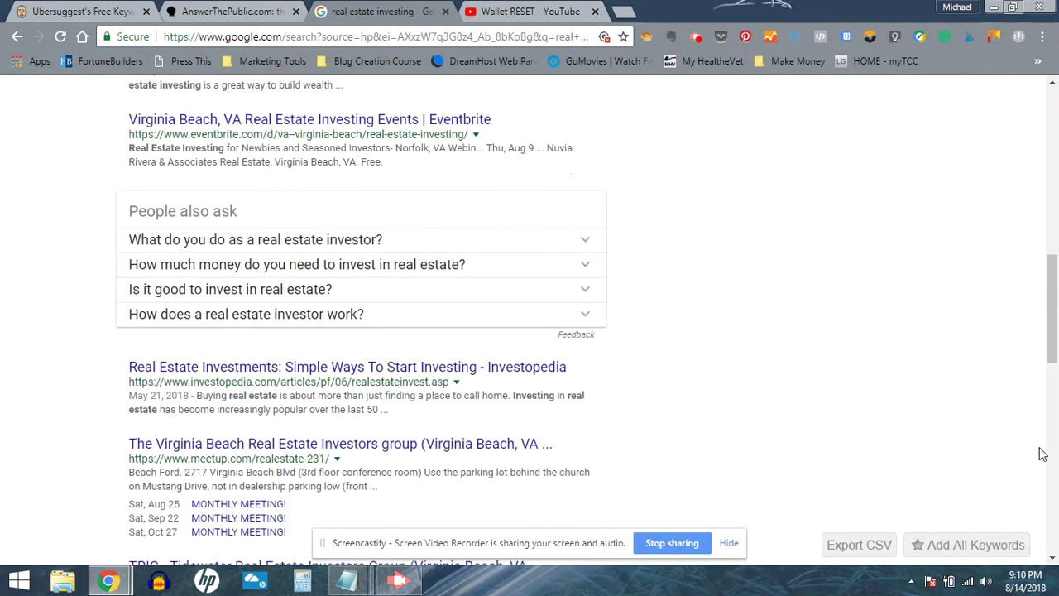
scroll(1043, 453, "down", 10)
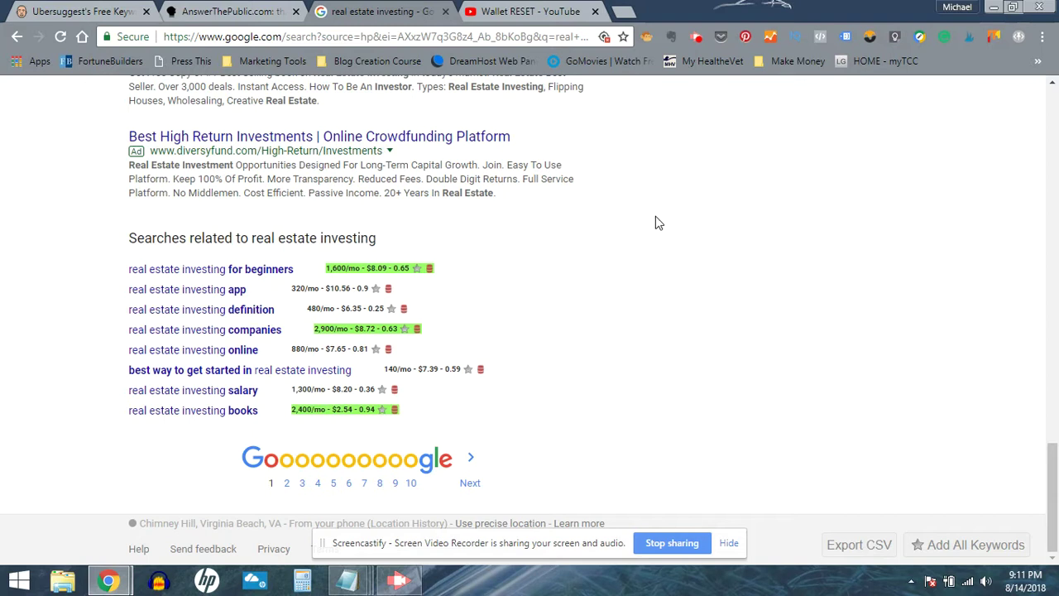
Expand "What do you do as a real estate investor?" under People also ask and read its answer and the other questions
scroll(653, 240, "up", 5)
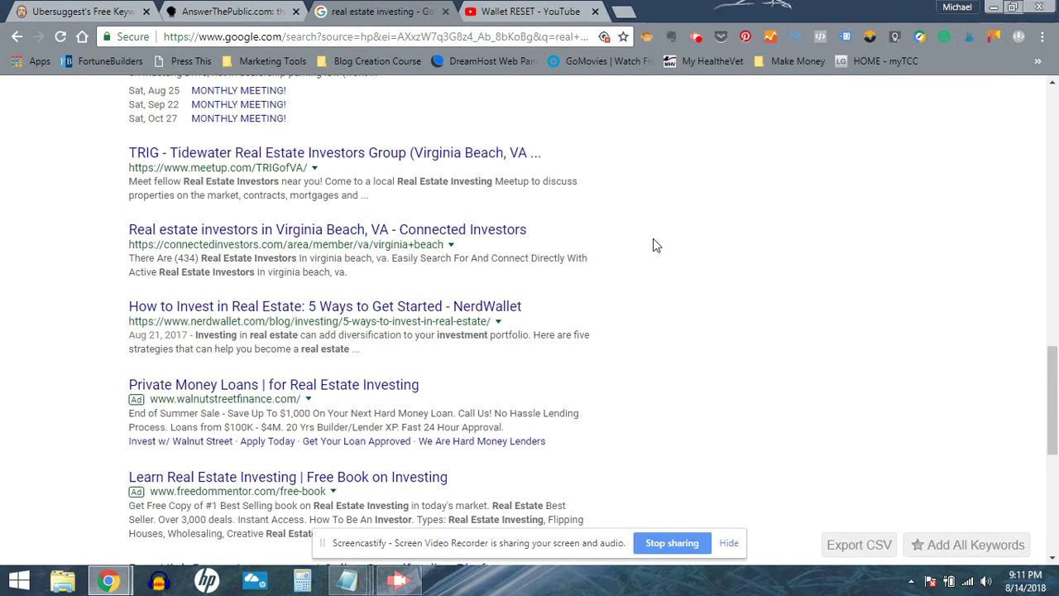
scroll(653, 246, "up", 4)
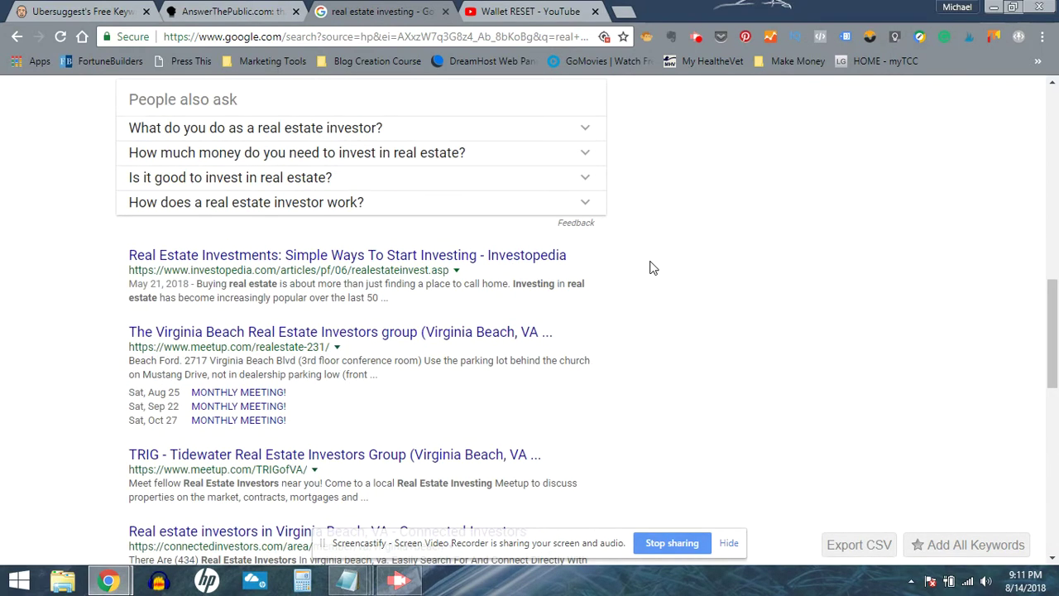
scroll(653, 267, "up", 2)
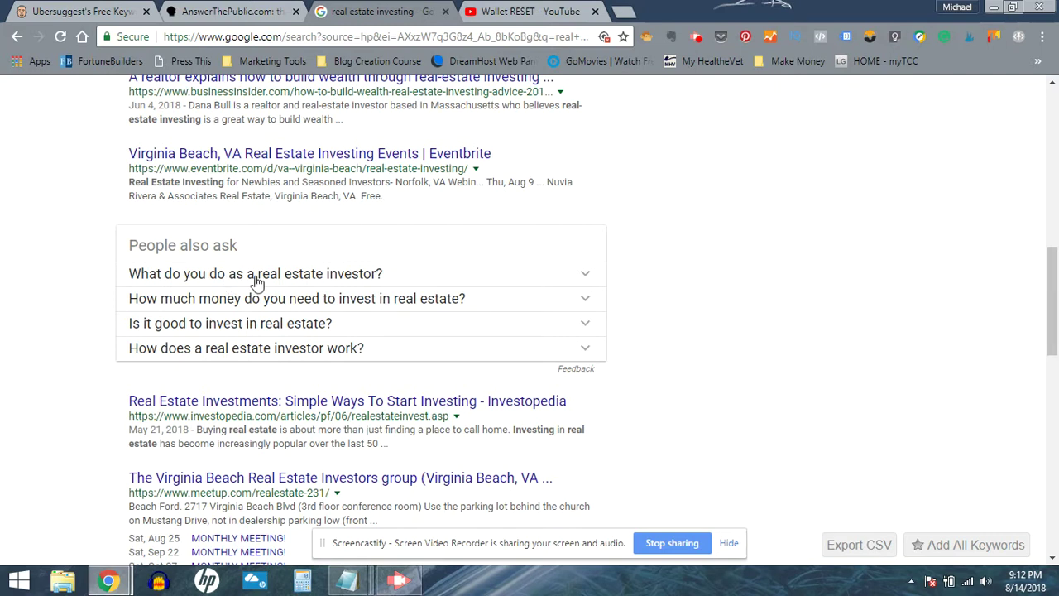
left_click(585, 277)
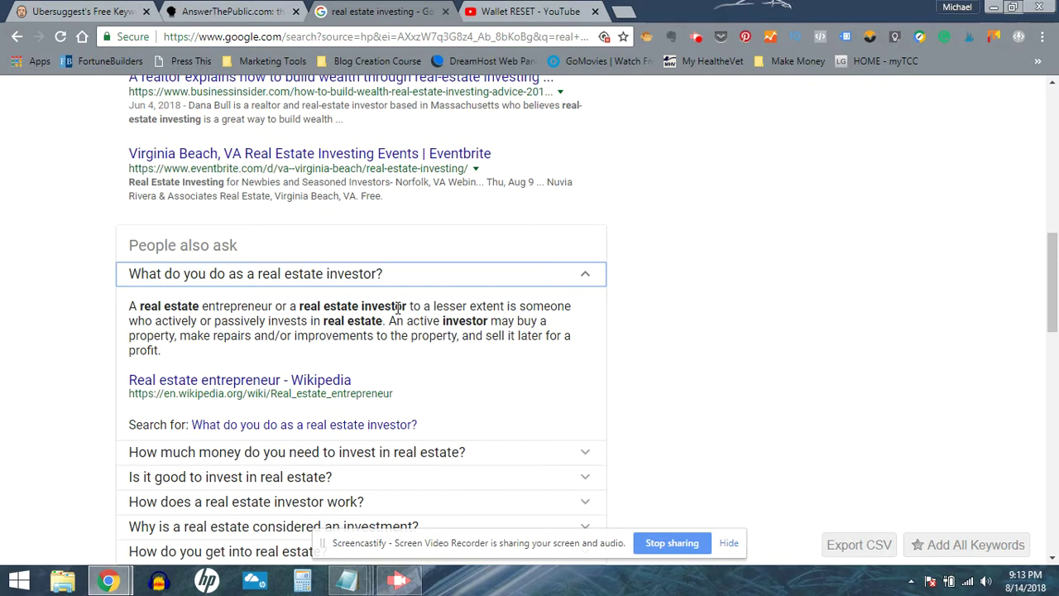
scroll(399, 308, "down", 2)
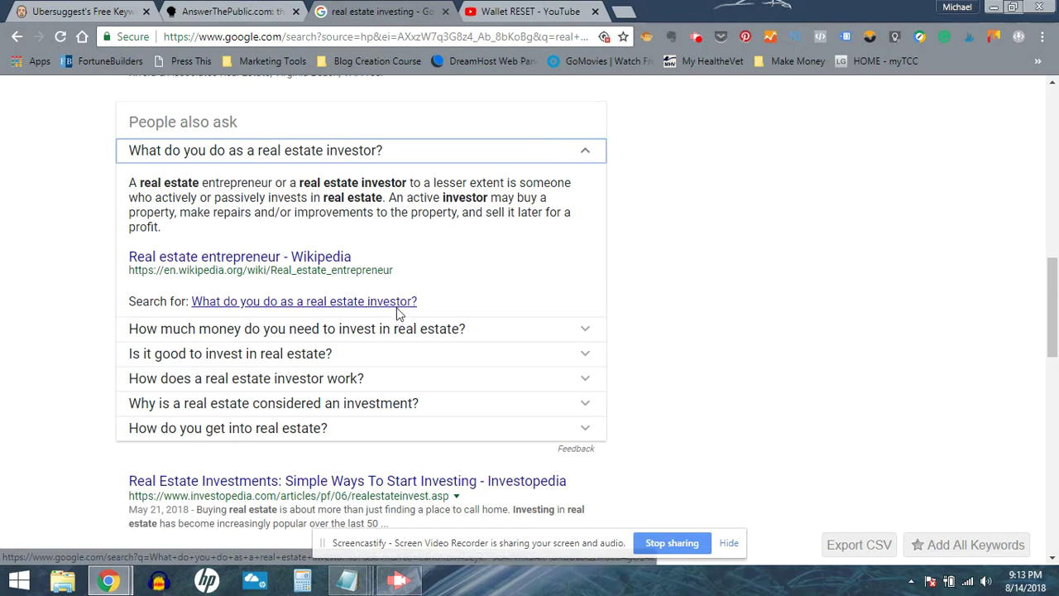
scroll(399, 312, "down", 1)
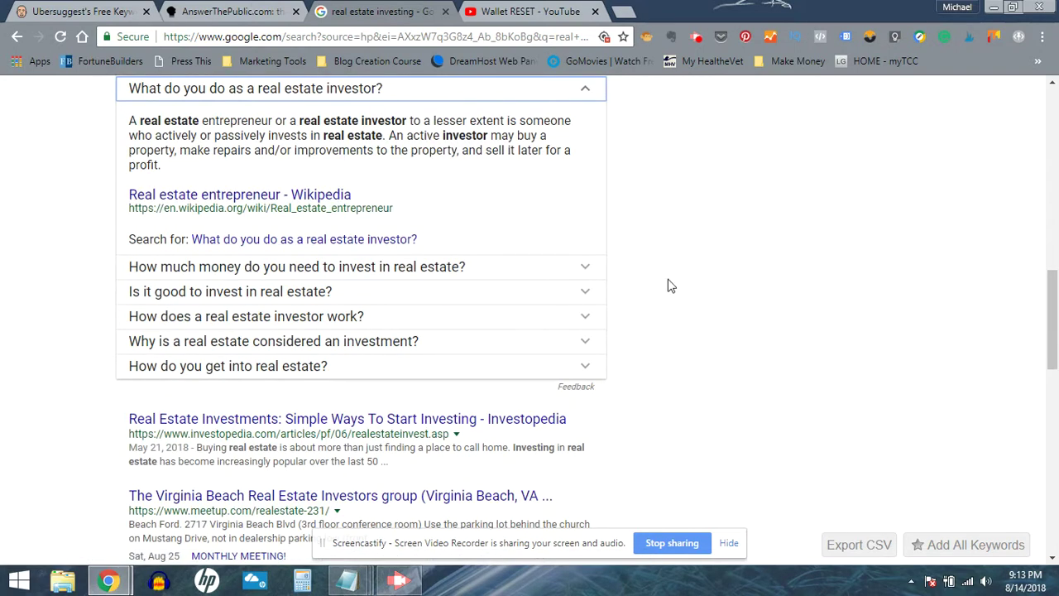
Recheck the keyword metrics for the search term and the Related Keywords table on the results page
scroll(670, 286, "up", 5)
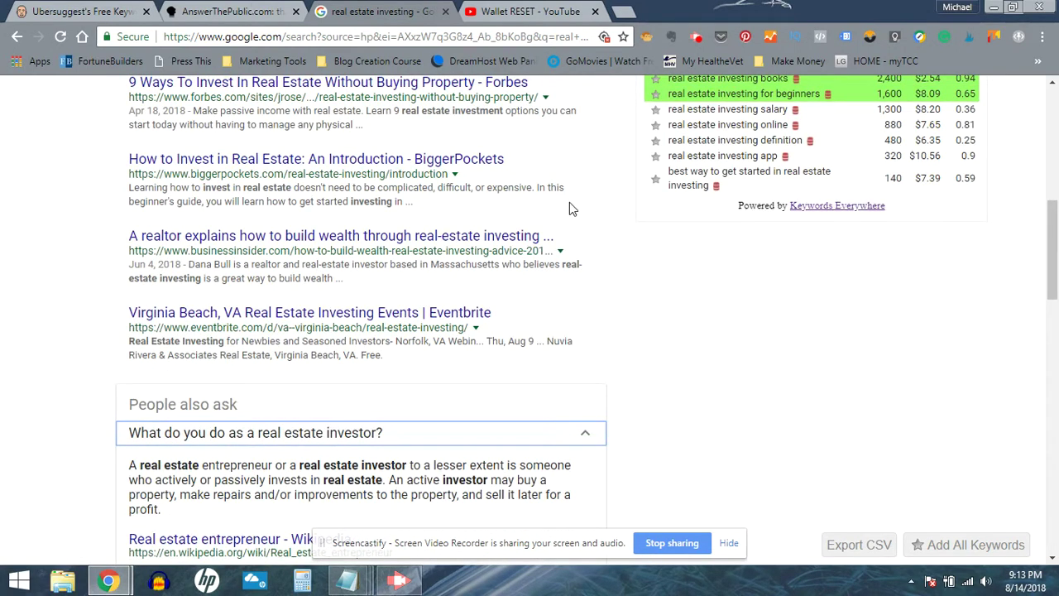
scroll(571, 201, "up", 8)
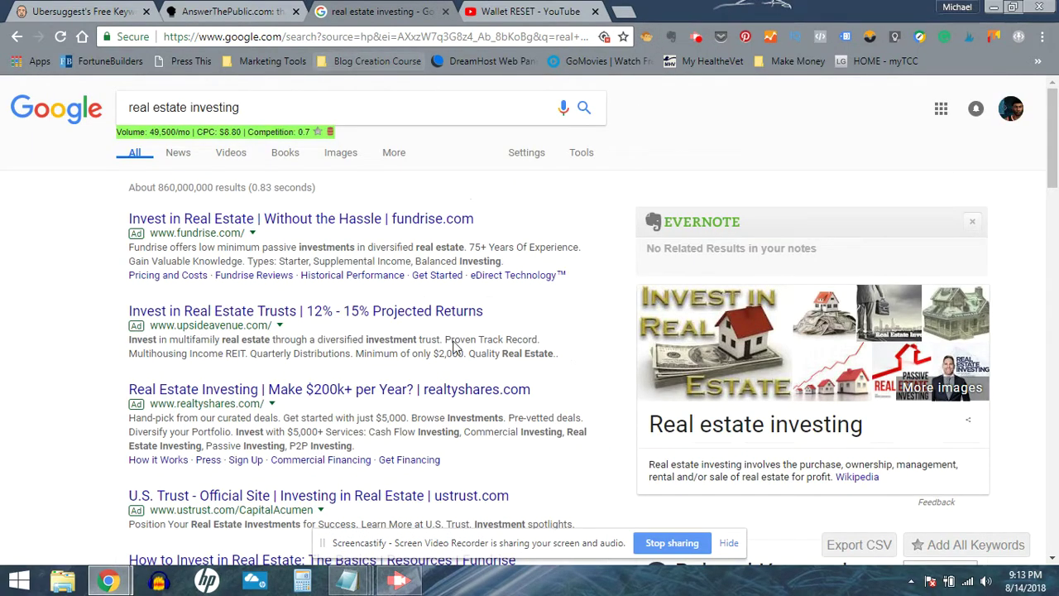
scroll(453, 341, "down", 3)
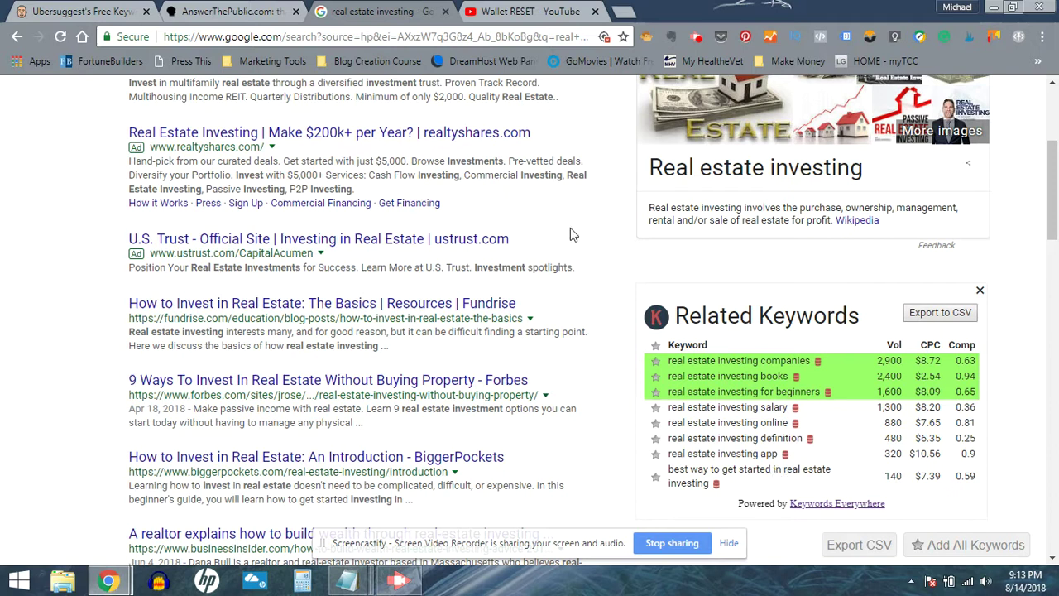
Switch to Ubersuggest, dismiss the notification request and look up the keyword "real estate investing" for Web results in English
left_click(88, 13)
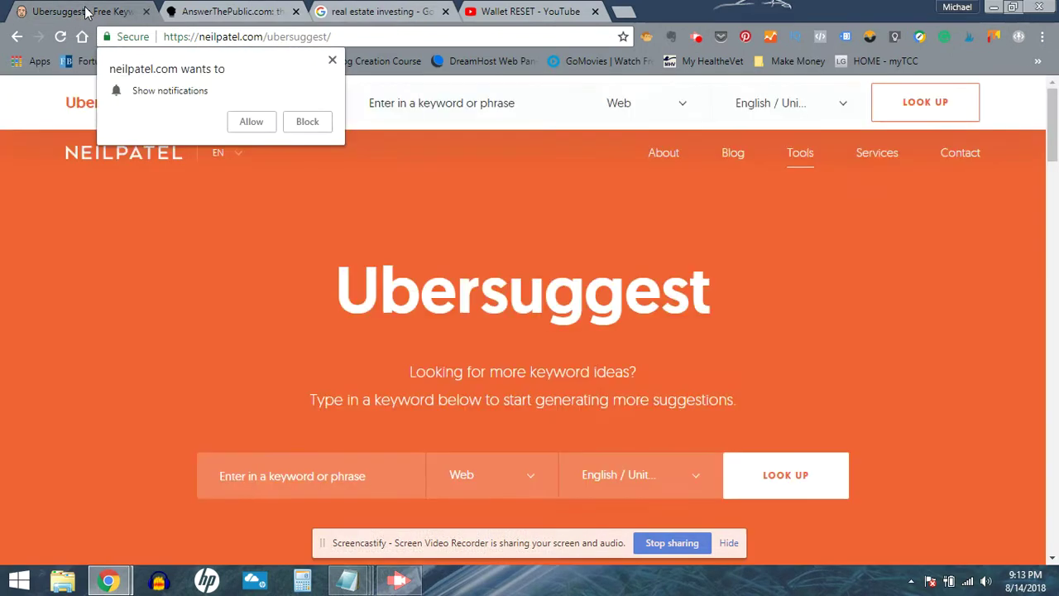
left_click(332, 62)
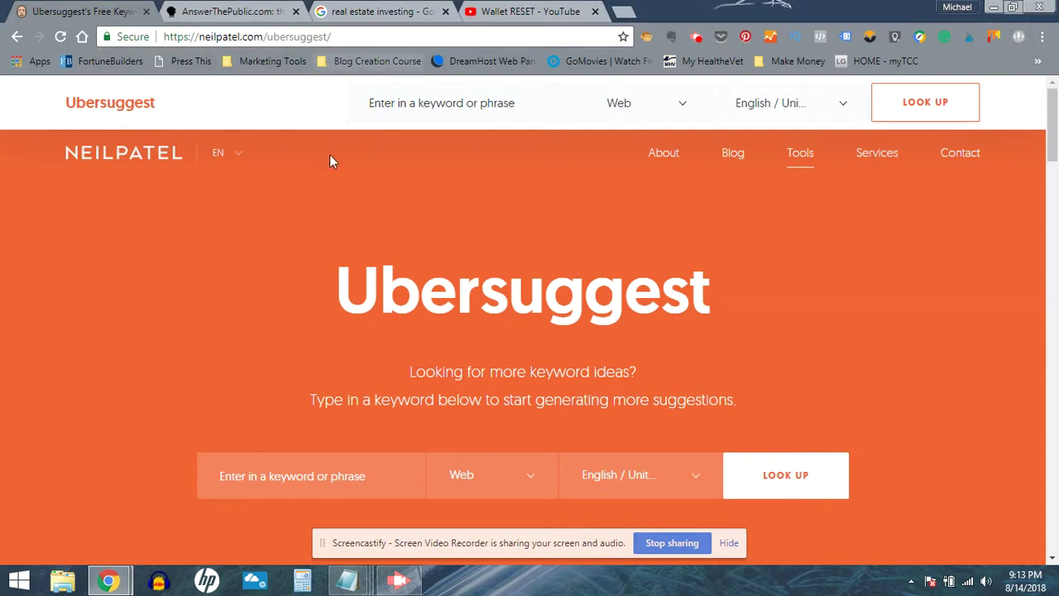
left_click(356, 473)
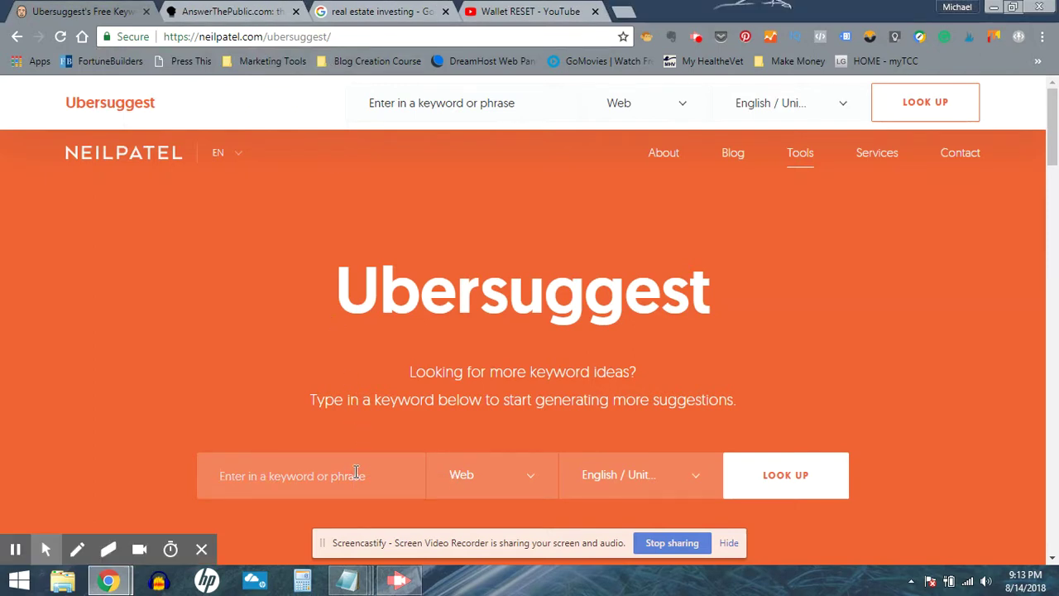
type("real estate investing")
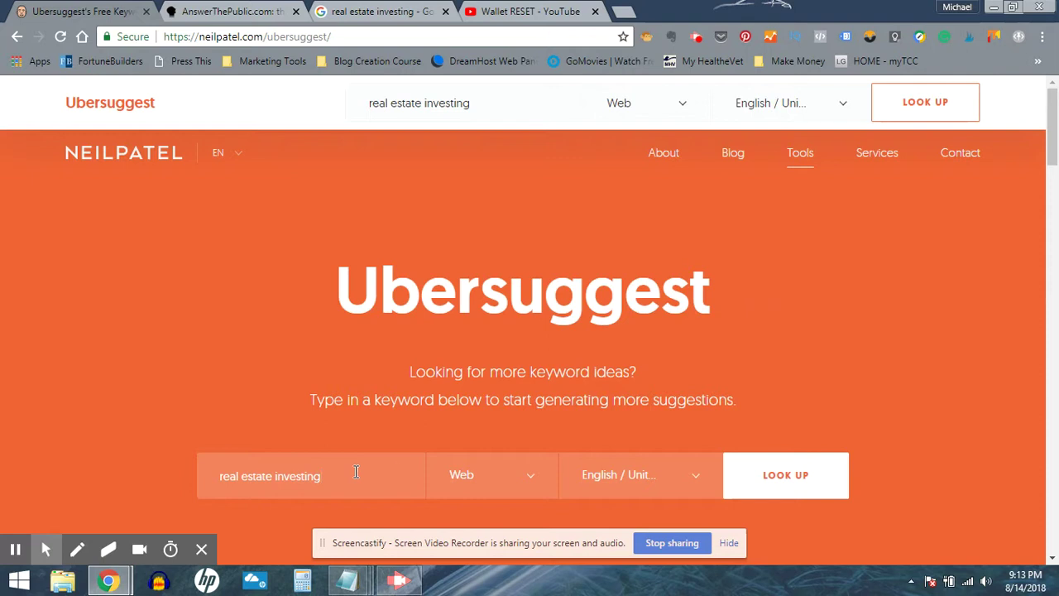
left_click(774, 488)
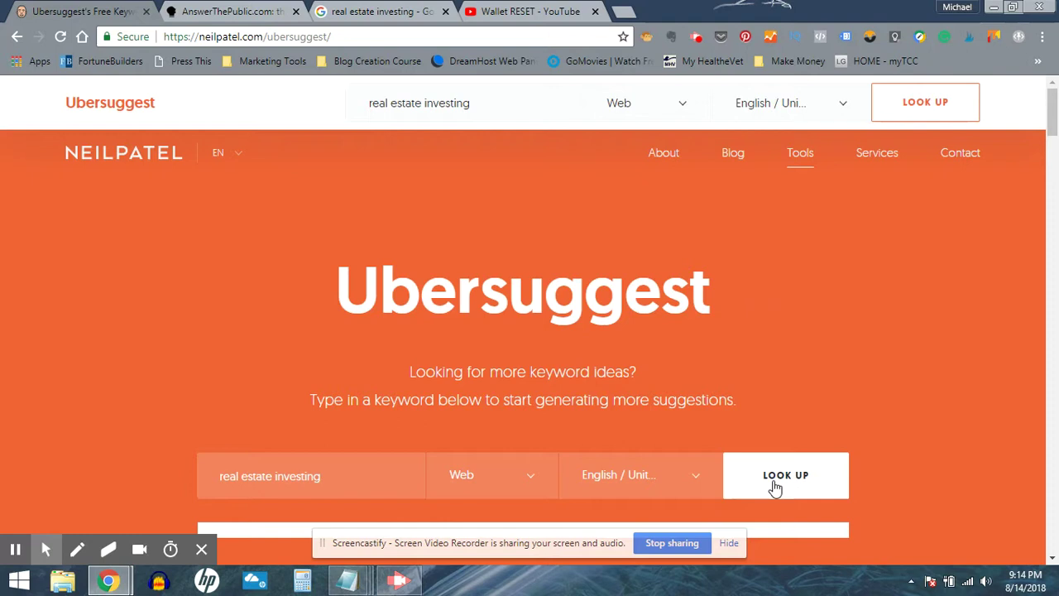
Filter the Ubersuggest keyword ideas to those containing "real estate investing"
scroll(775, 488, "down", 2)
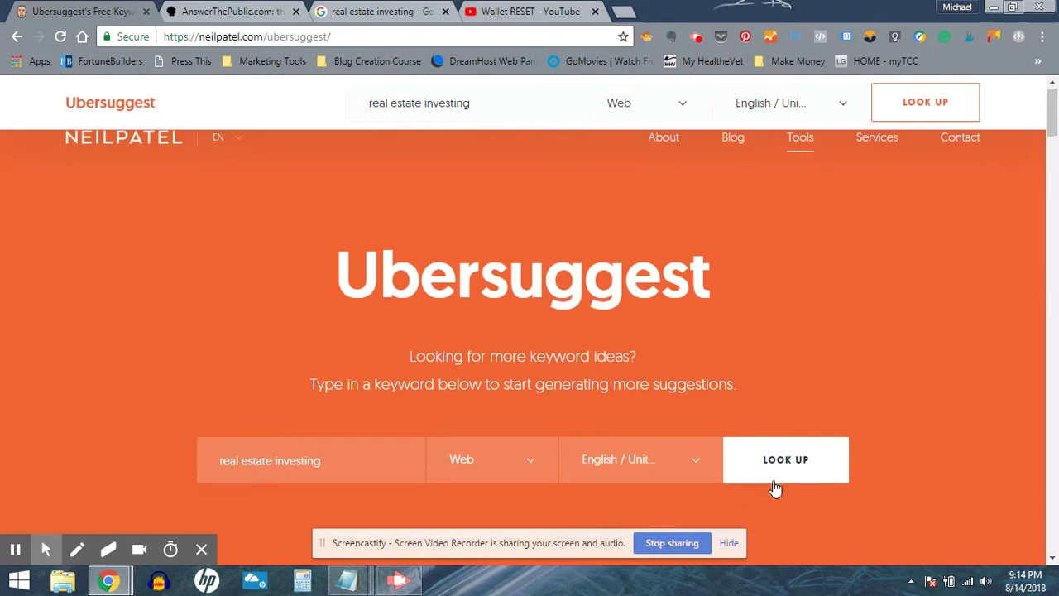
scroll(776, 489, "down", 2)
scroll(775, 488, "down", 2)
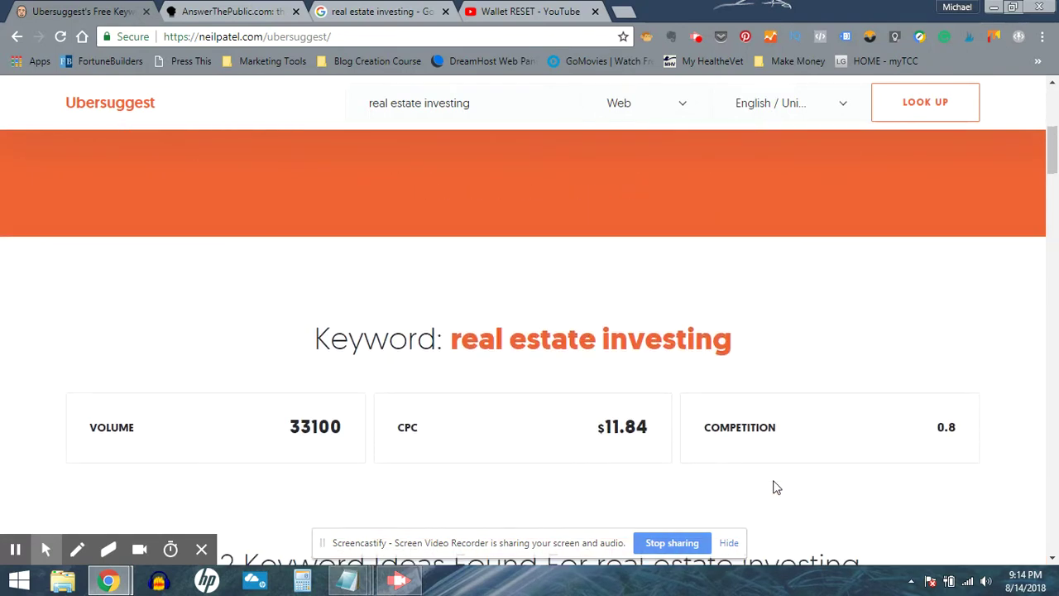
scroll(775, 488, "down", 3)
scroll(778, 490, "down", 2)
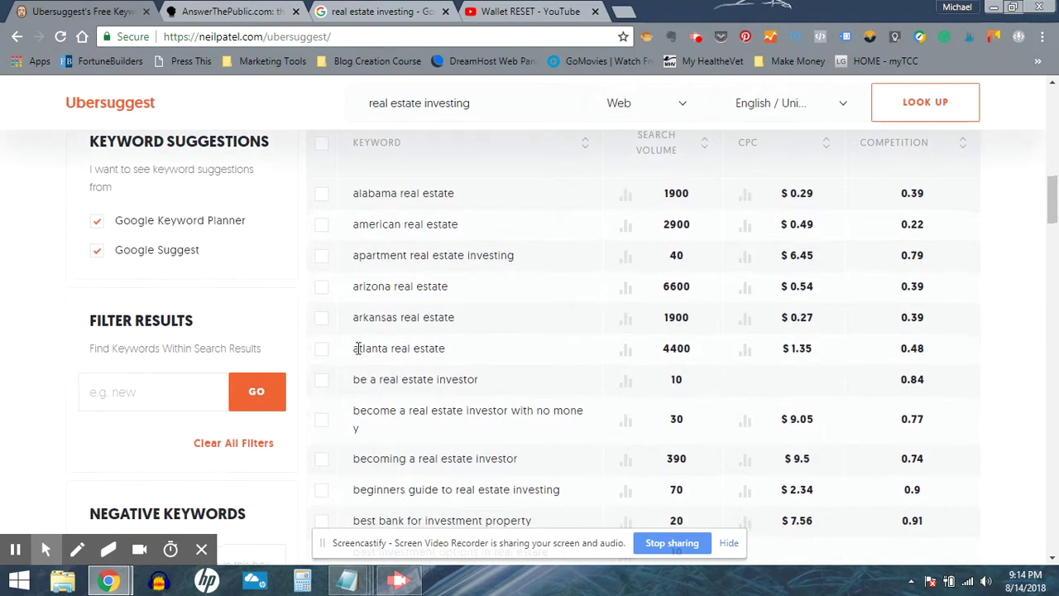
left_click(191, 394)
type("real")
left_click(186, 395)
type("esta")
type("te investing")
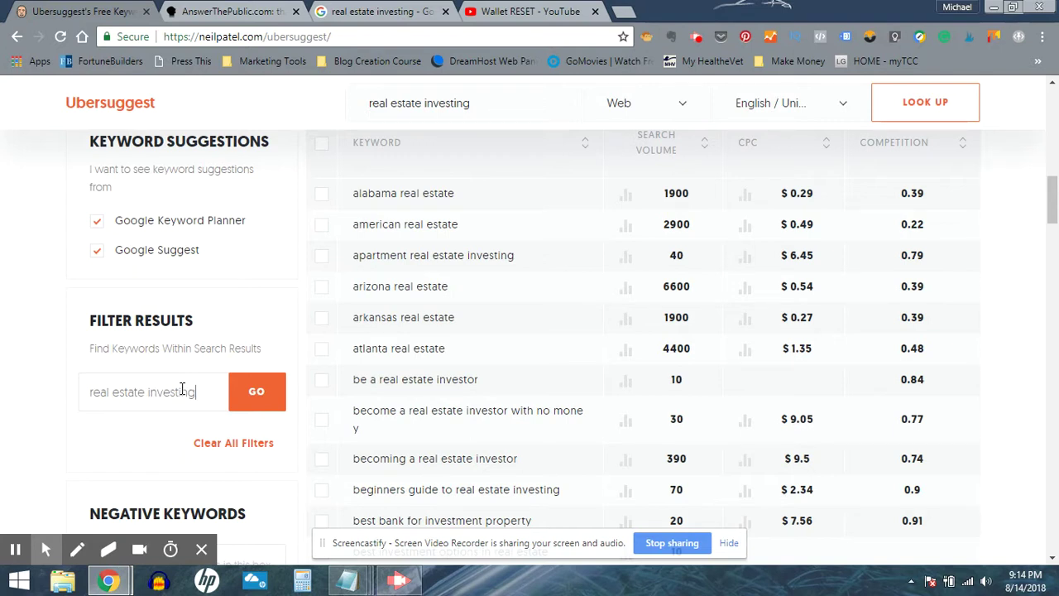
scroll(182, 390, "down", 1)
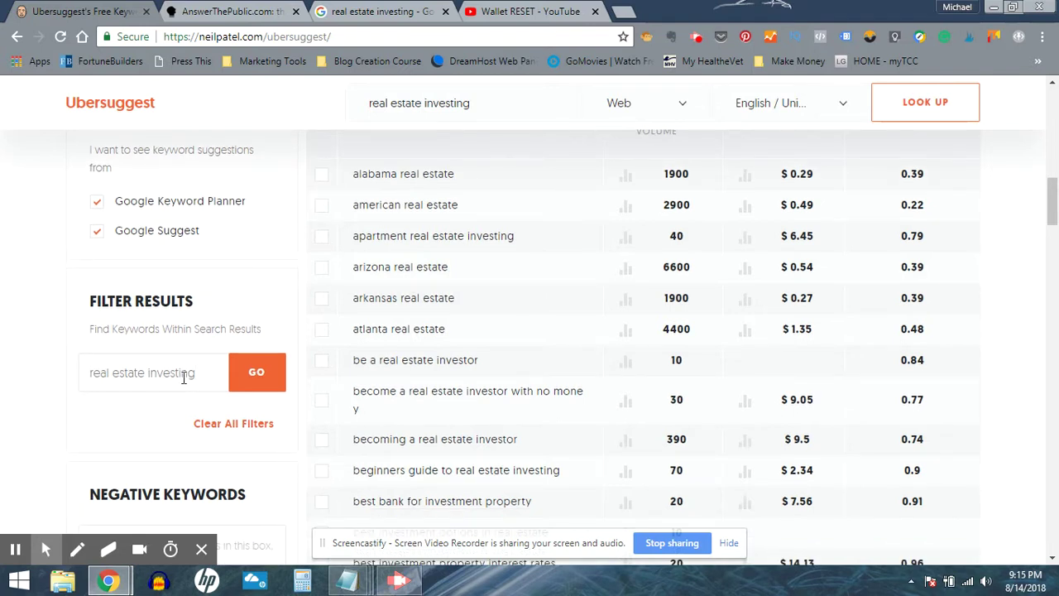
left_click(258, 375)
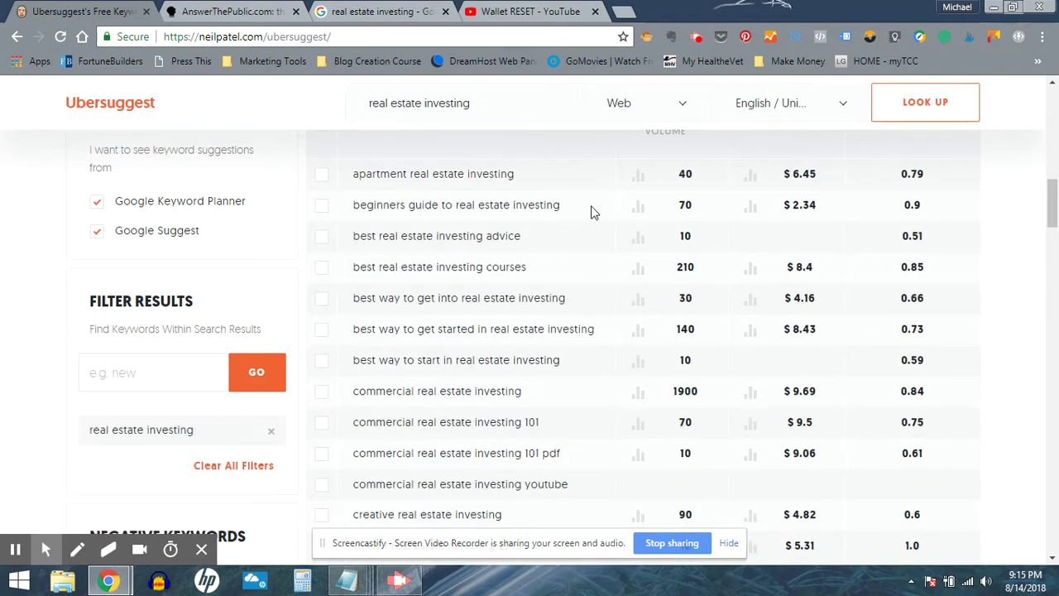
Examine the filtered keyword ideas with their search volume, CPC and competition values for possible blog topics
scroll(591, 213, "up", 1)
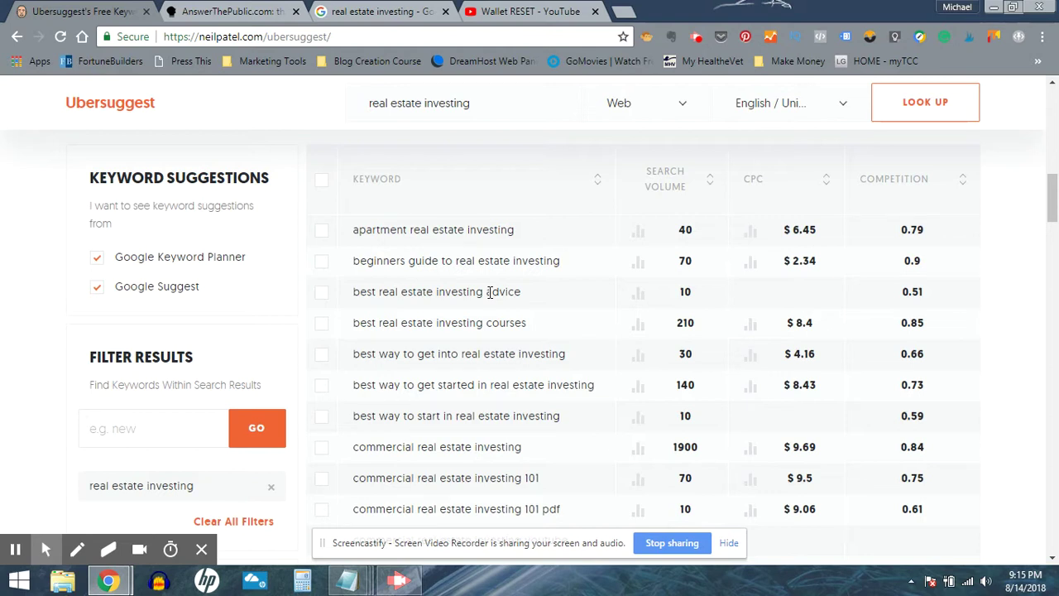
scroll(489, 291, "down", 1)
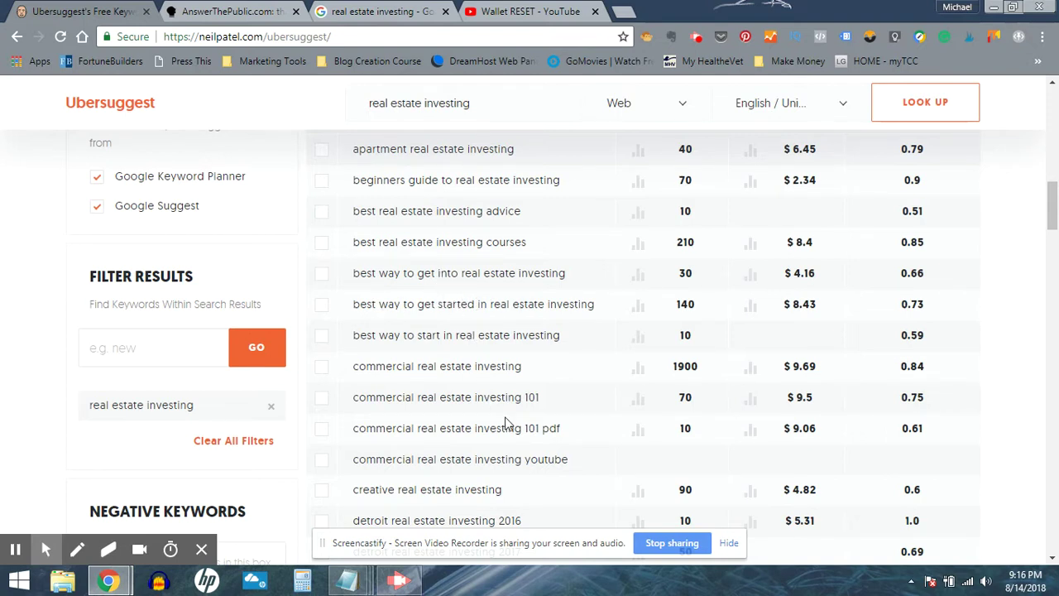
scroll(507, 414, "down", 2)
scroll(506, 417, "down", 3)
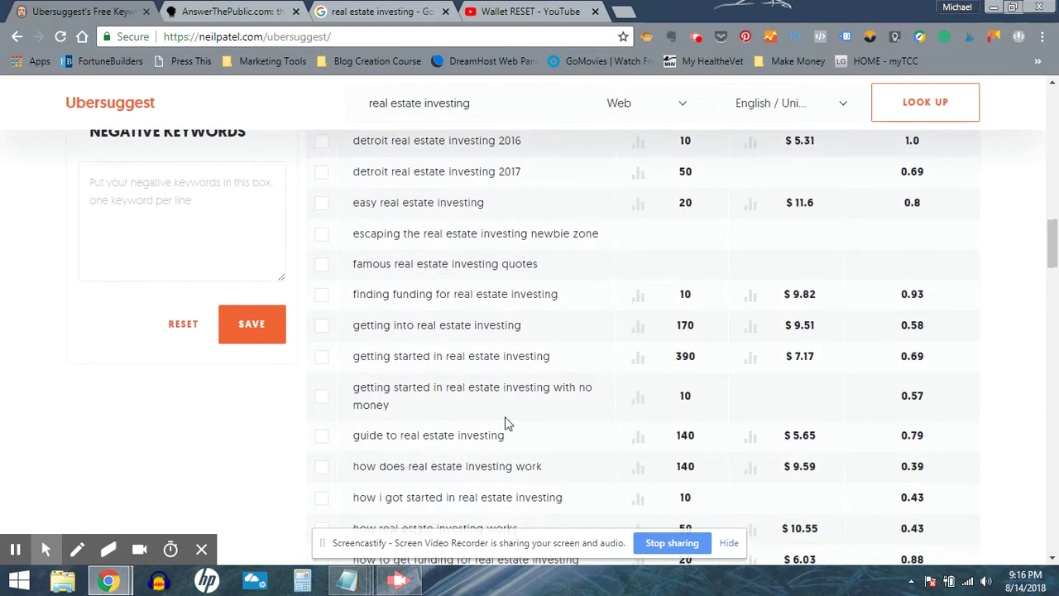
scroll(506, 417, "down", 2)
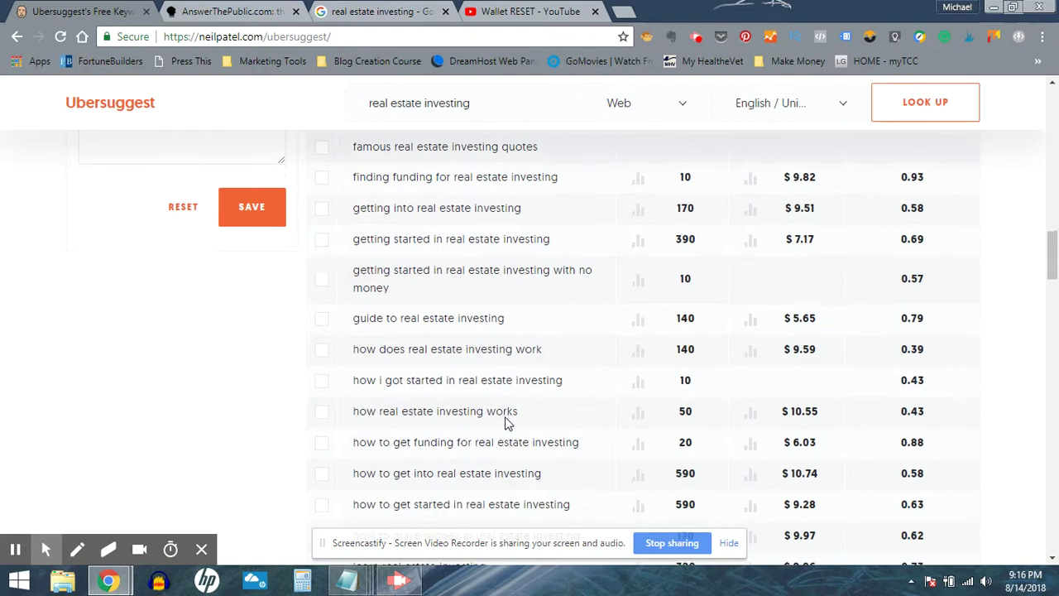
scroll(508, 422, "down", 2)
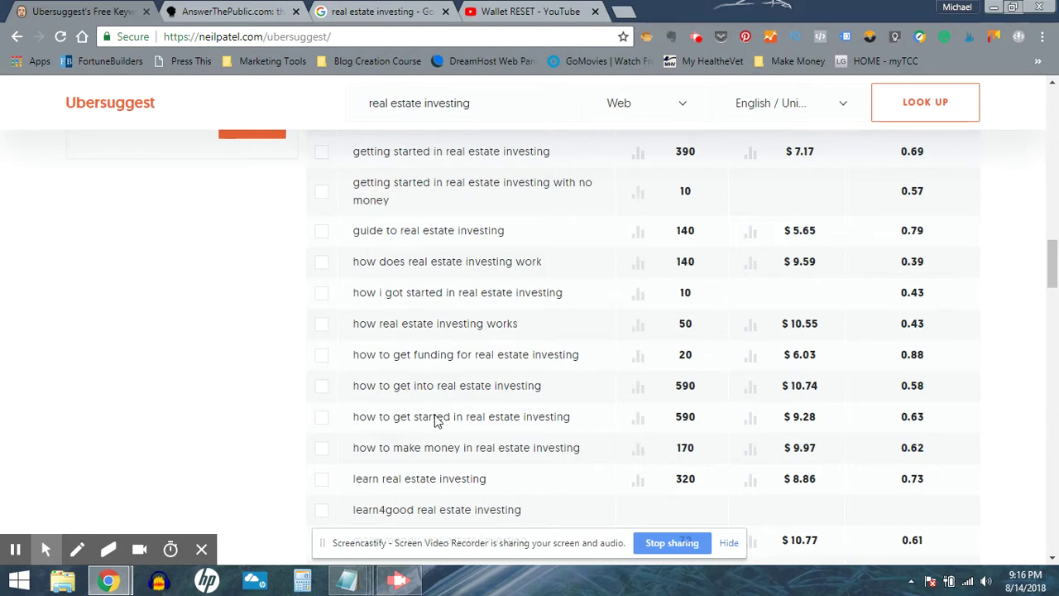
scroll(436, 414, "up", 3)
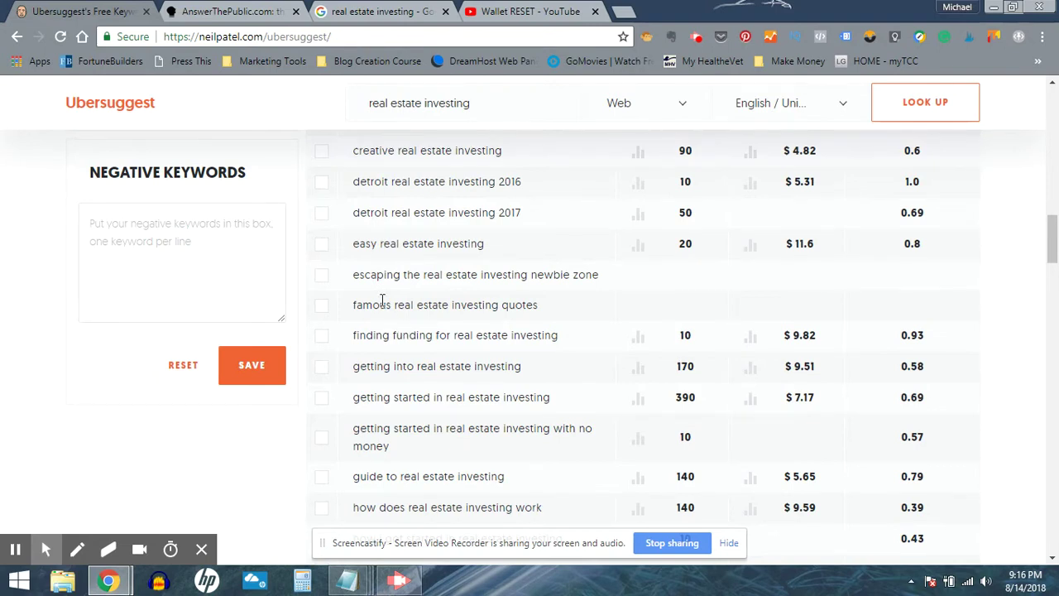
Select the keyword ideas "best way to get started in real estate investing", "how real estate investing works" and "guide to real estate investing"
scroll(382, 300, "up", 4)
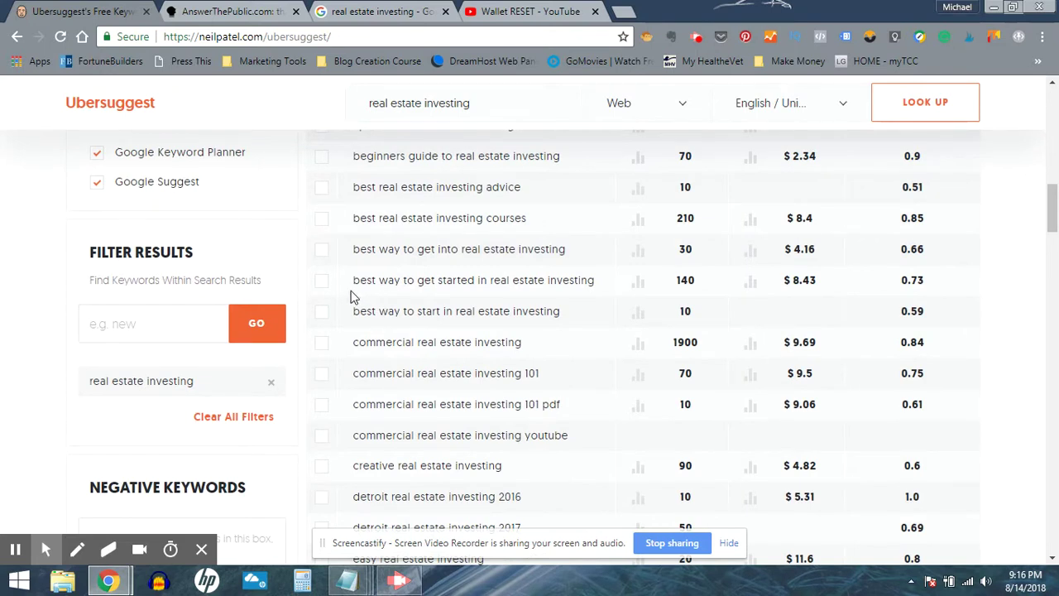
left_click(323, 285)
scroll(554, 304, "down", 2)
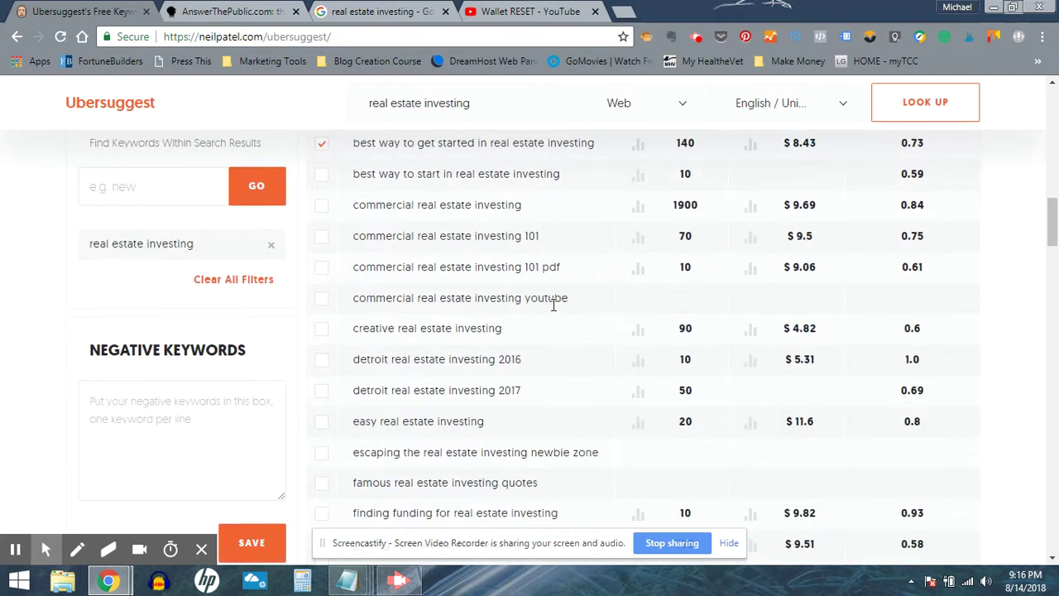
scroll(554, 304, "down", 1)
scroll(553, 305, "down", 3)
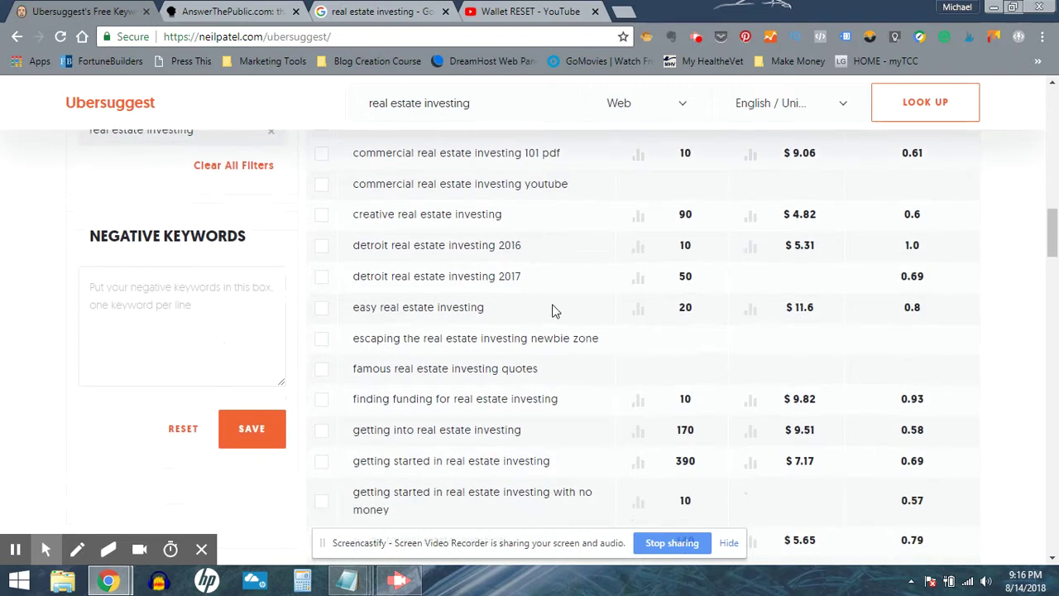
scroll(553, 304, "down", 2)
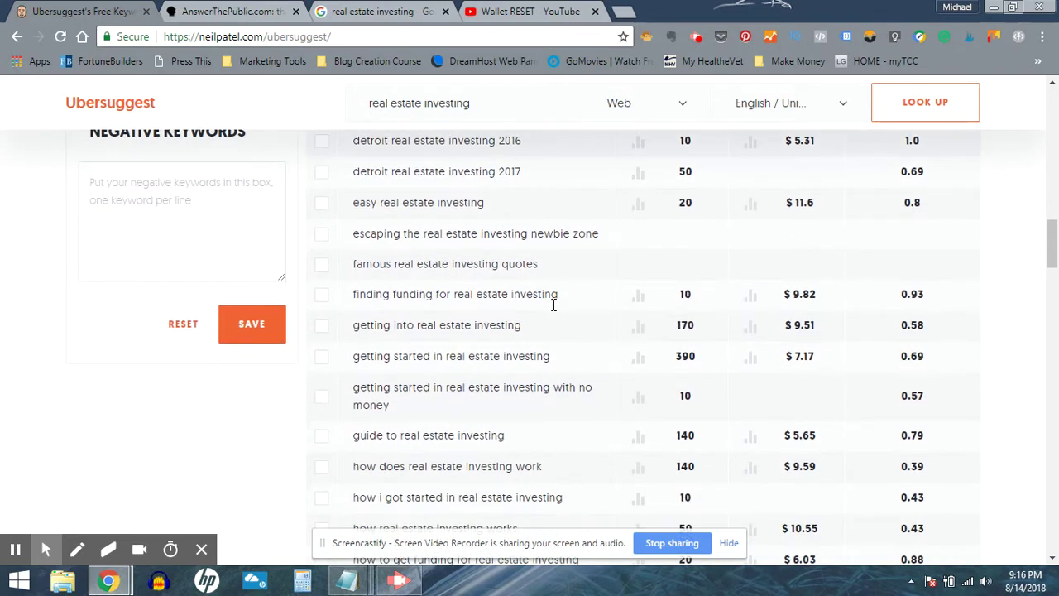
scroll(553, 306, "down", 2)
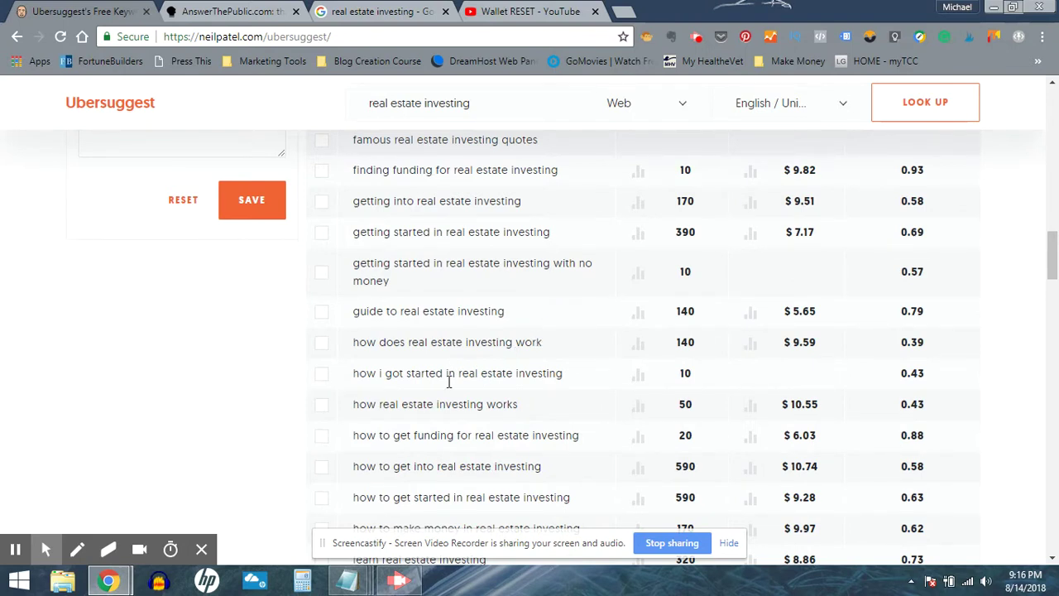
left_click(323, 407)
left_click(323, 407)
left_click(324, 318)
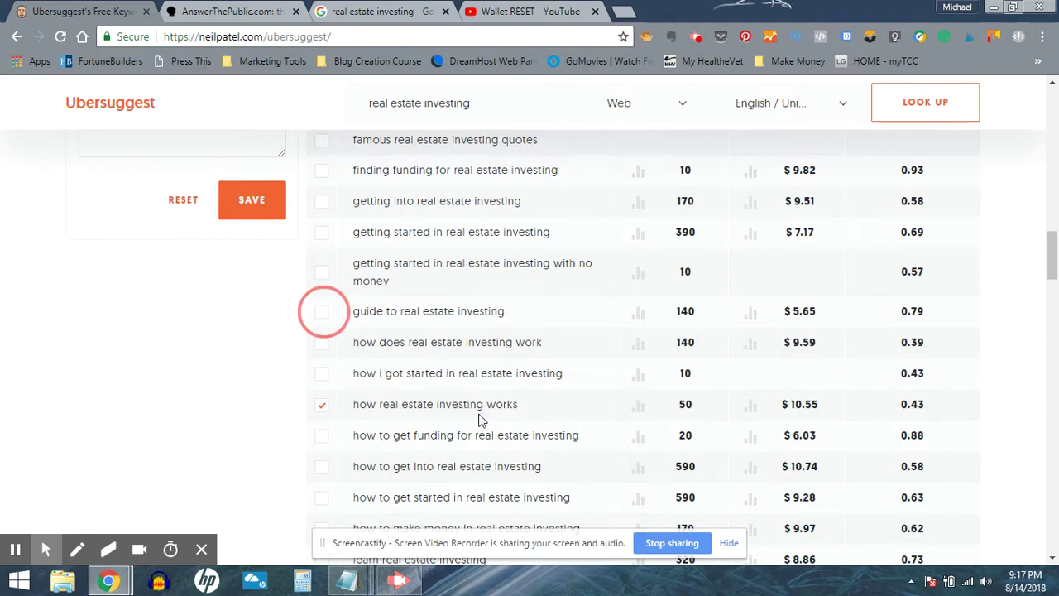
Look through more of the filtered keyword ideas below the selected ones, comparing search volume, CPC and competition
scroll(478, 420, "down", 2)
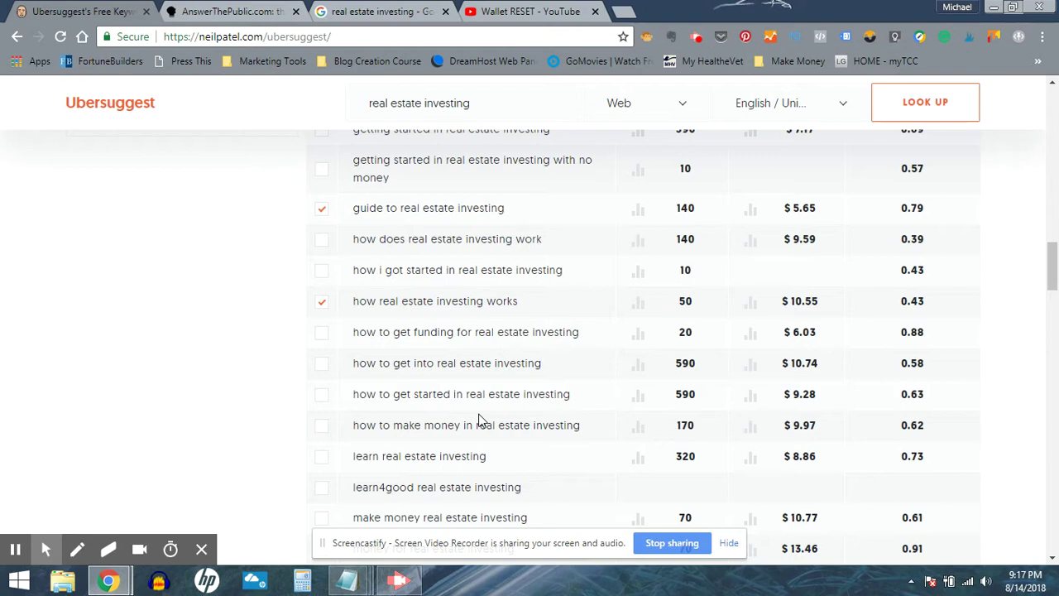
scroll(480, 413, "down", 1)
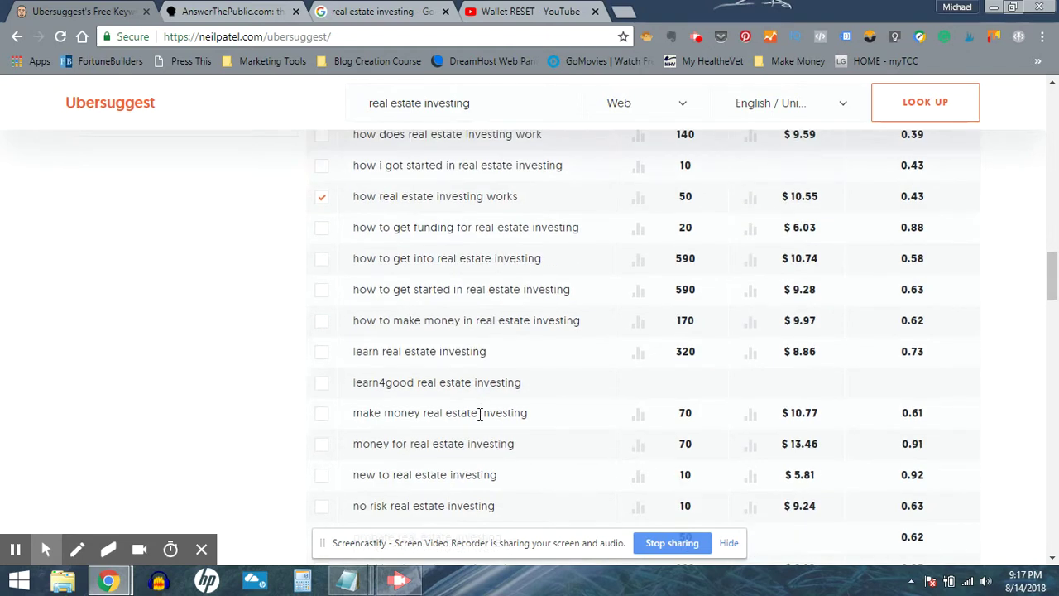
scroll(480, 414, "down", 2)
scroll(482, 446, "up", 6)
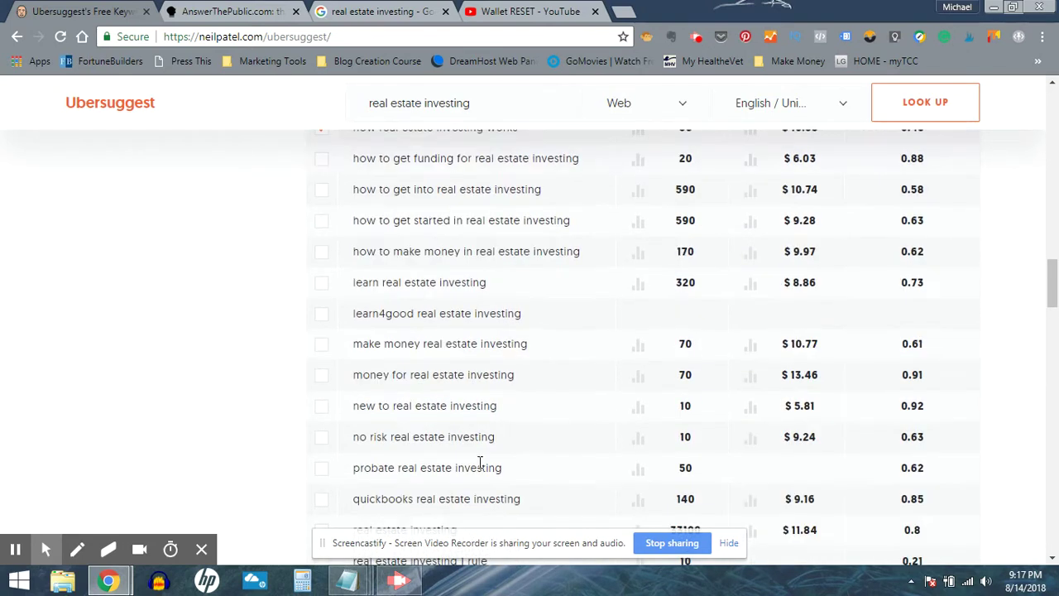
scroll(483, 465, "up", 1)
scroll(478, 468, "up", 10)
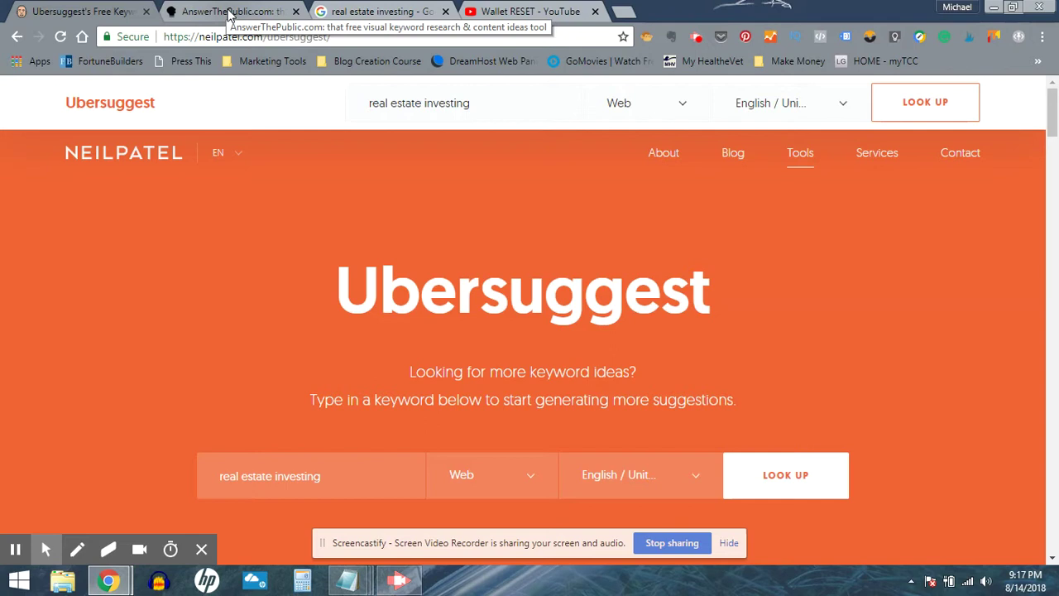
Switch to AnswerThePublic and generate a questions report for the keyword "real estate investing"
left_click(231, 16)
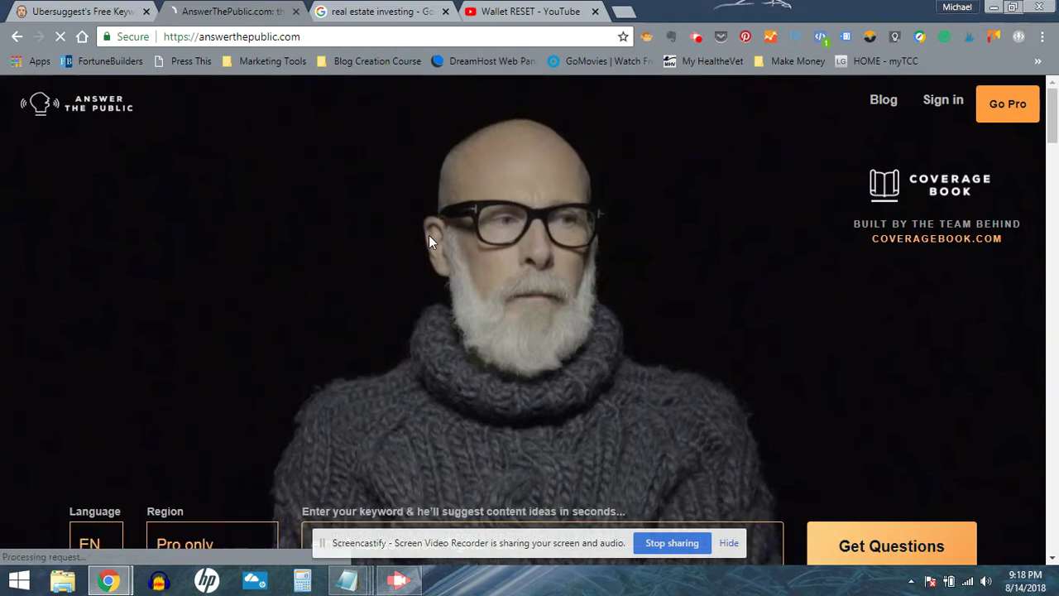
scroll(428, 235, "down", 3)
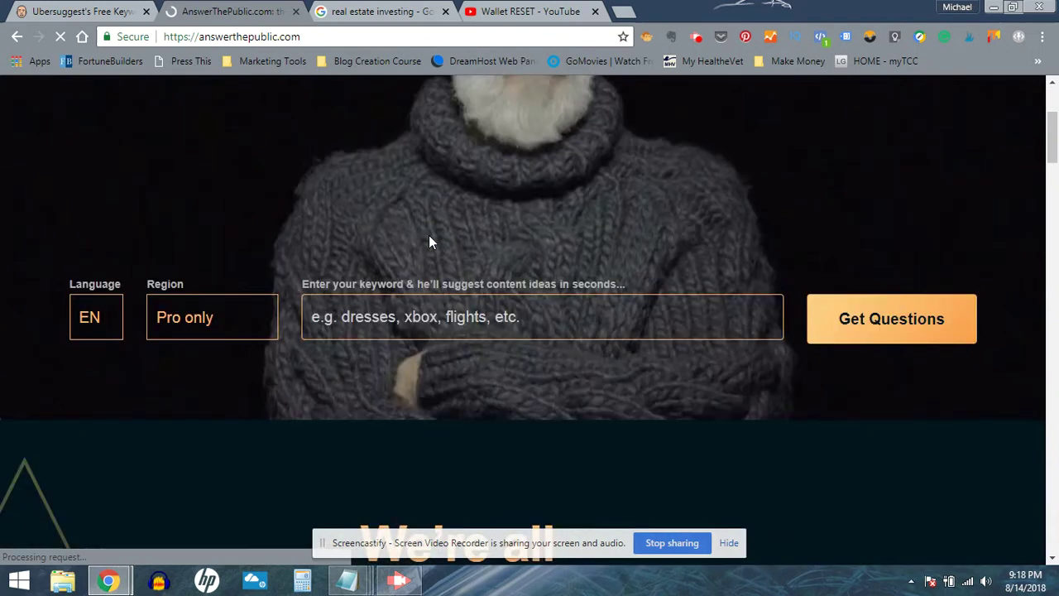
scroll(438, 247, "down", 1)
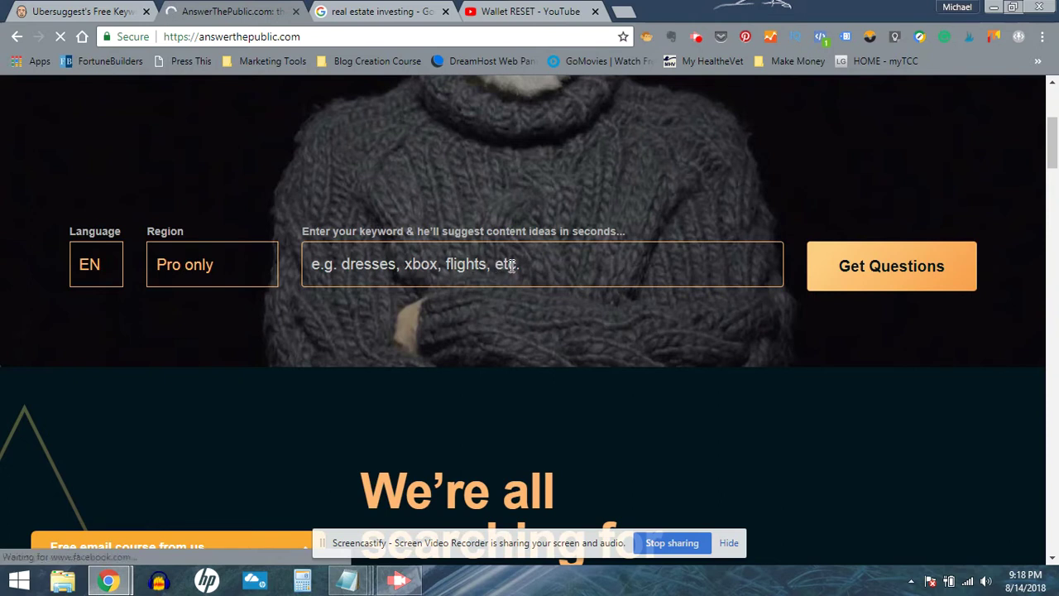
scroll(511, 267, "down", 1)
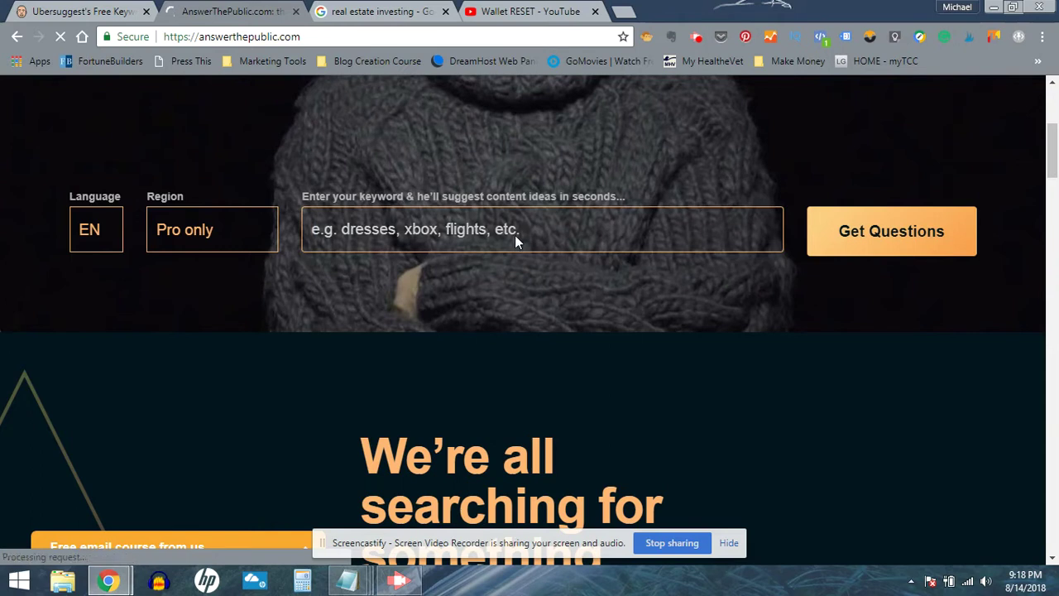
left_click(442, 229)
type("real ")
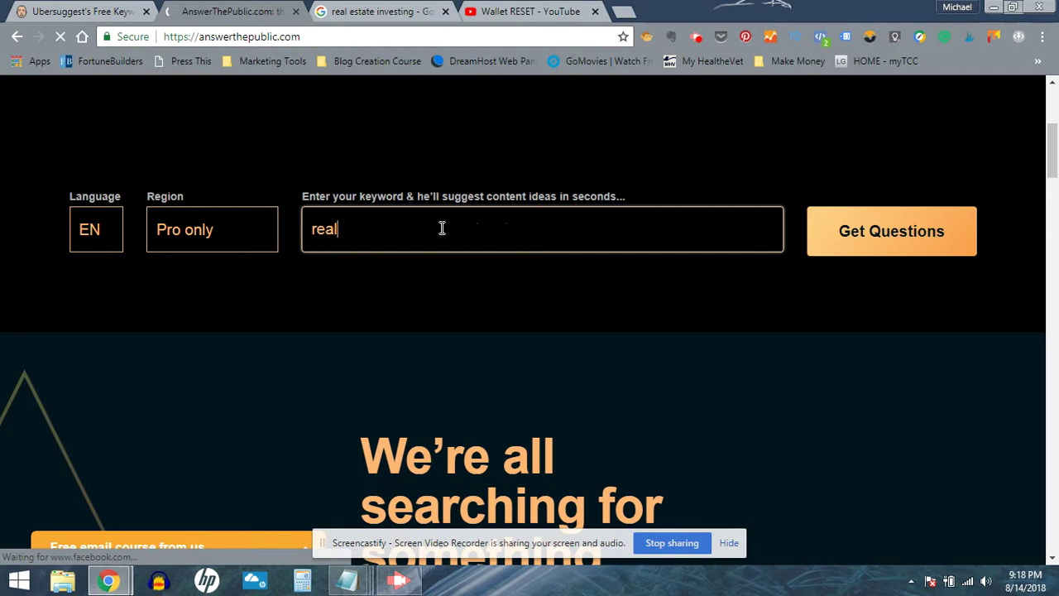
type("estat")
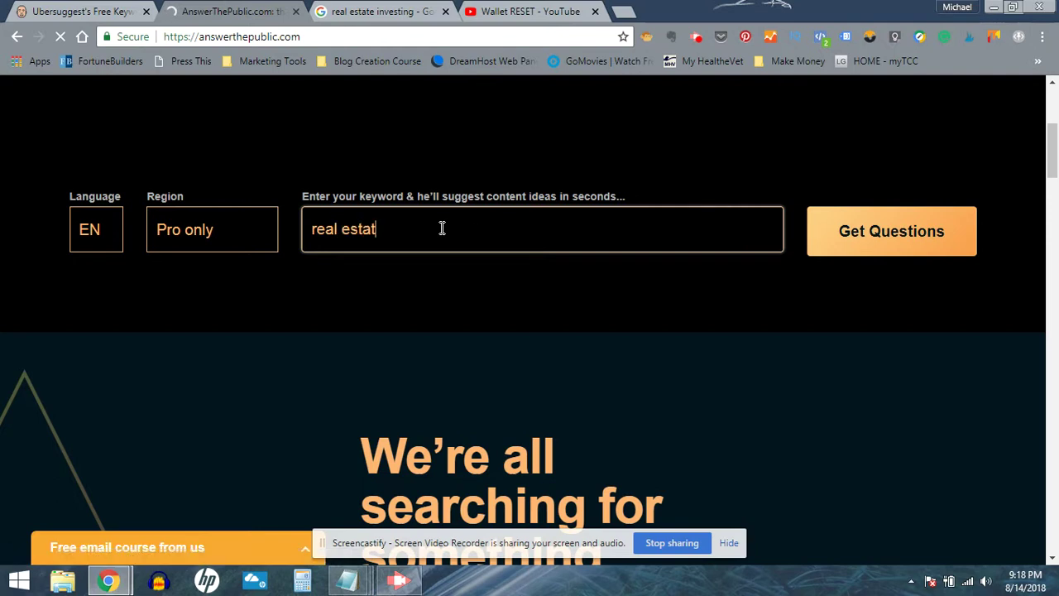
type("e investing")
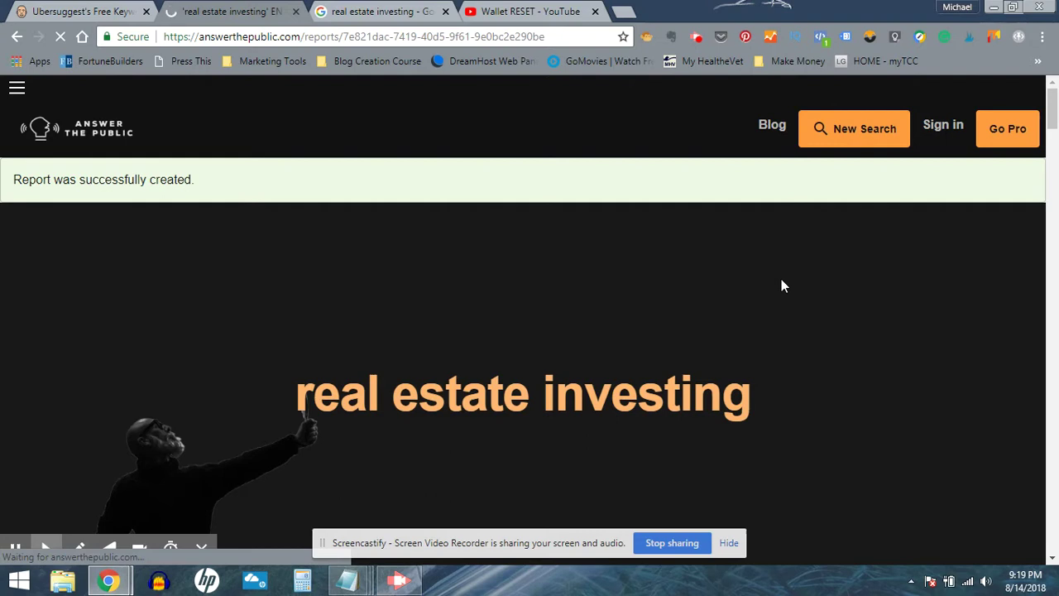
Examine the questions visualisation for content ideas in the how, can, where, which, what, are and why branches
scroll(784, 286, "down", 2)
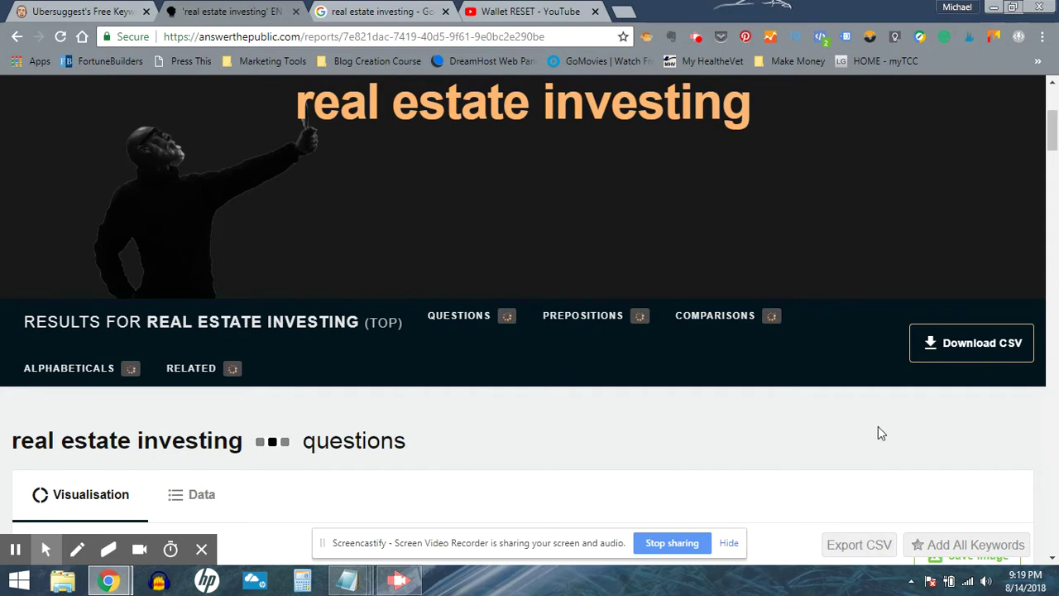
scroll(881, 432, "down", 1)
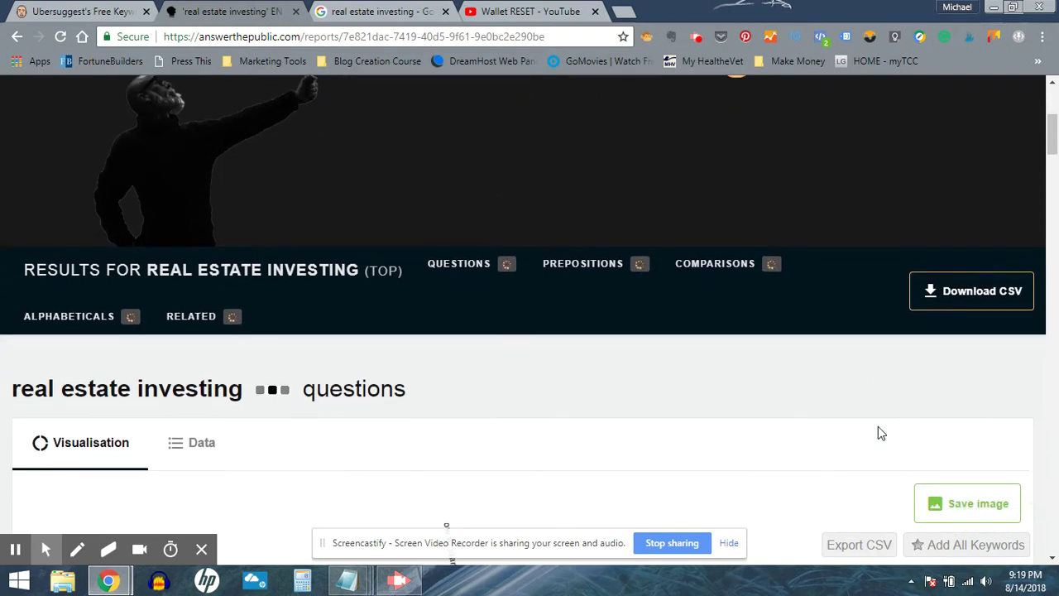
scroll(881, 433, "down", 2)
scroll(878, 427, "down", 3)
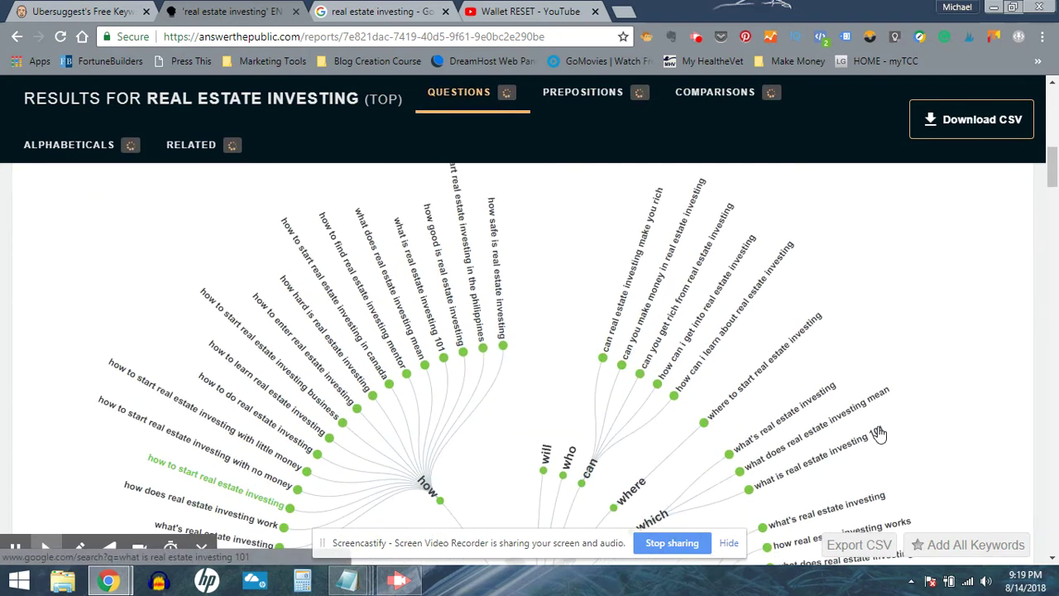
scroll(879, 433, "down", 1)
scroll(879, 433, "down", 3)
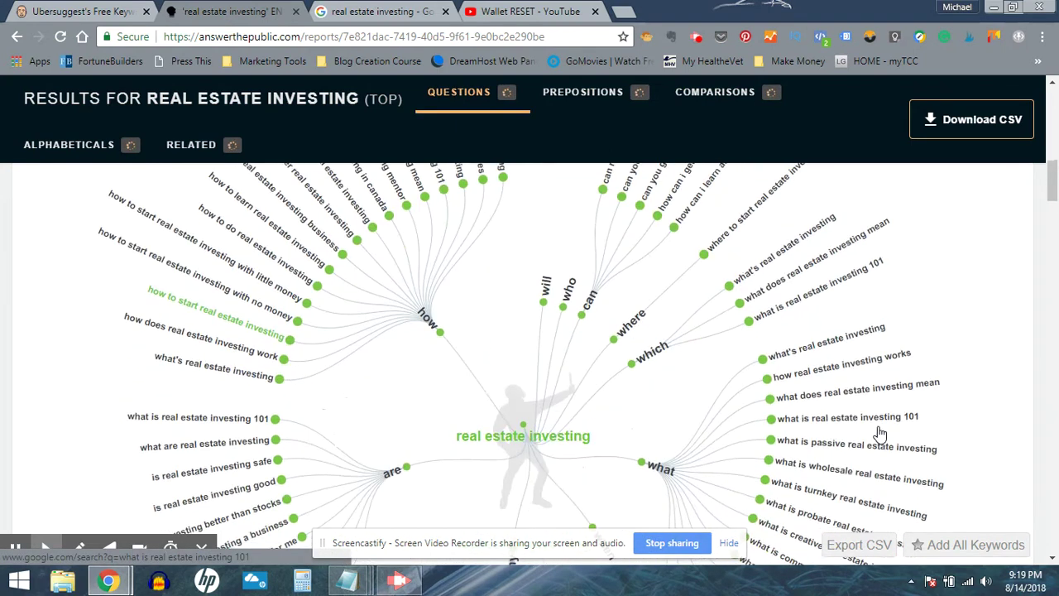
scroll(880, 432, "up", 1)
scroll(879, 433, "up", 1)
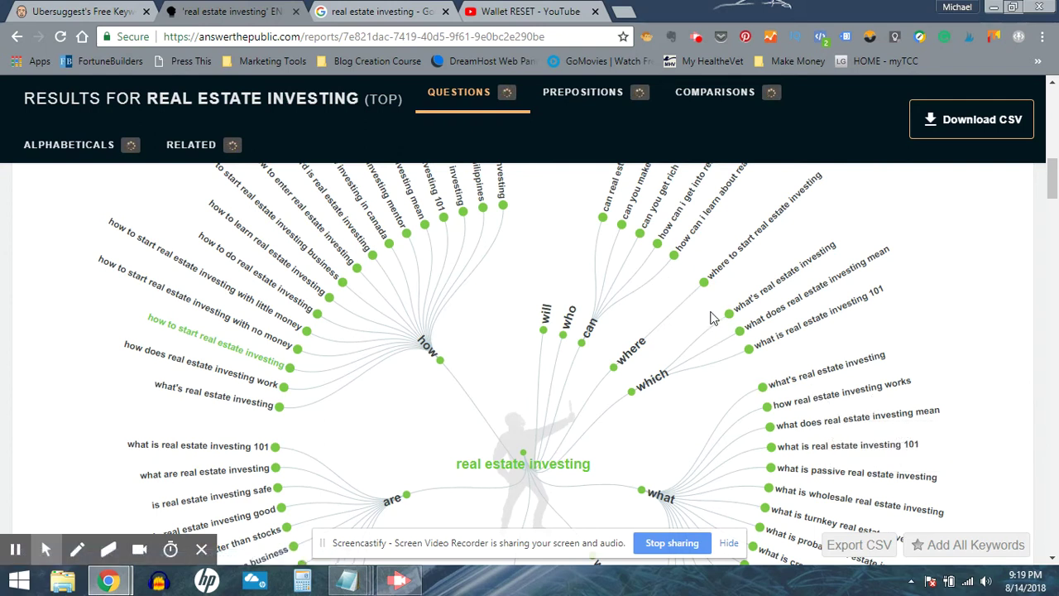
scroll(755, 252, "up", 1)
scroll(756, 256, "up", 1)
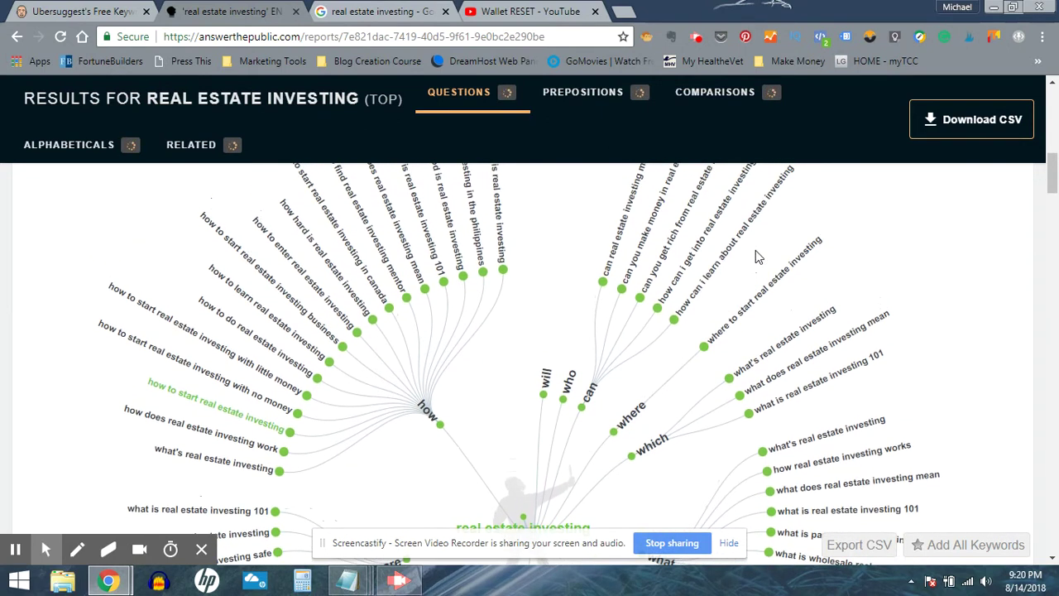
scroll(755, 256, "up", 2)
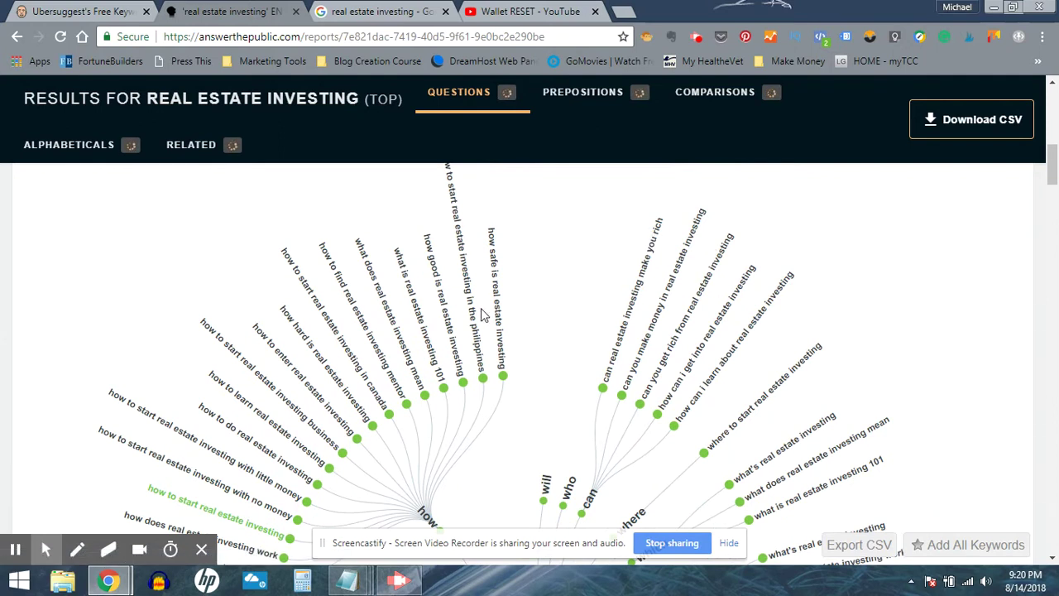
scroll(484, 327, "down", 1)
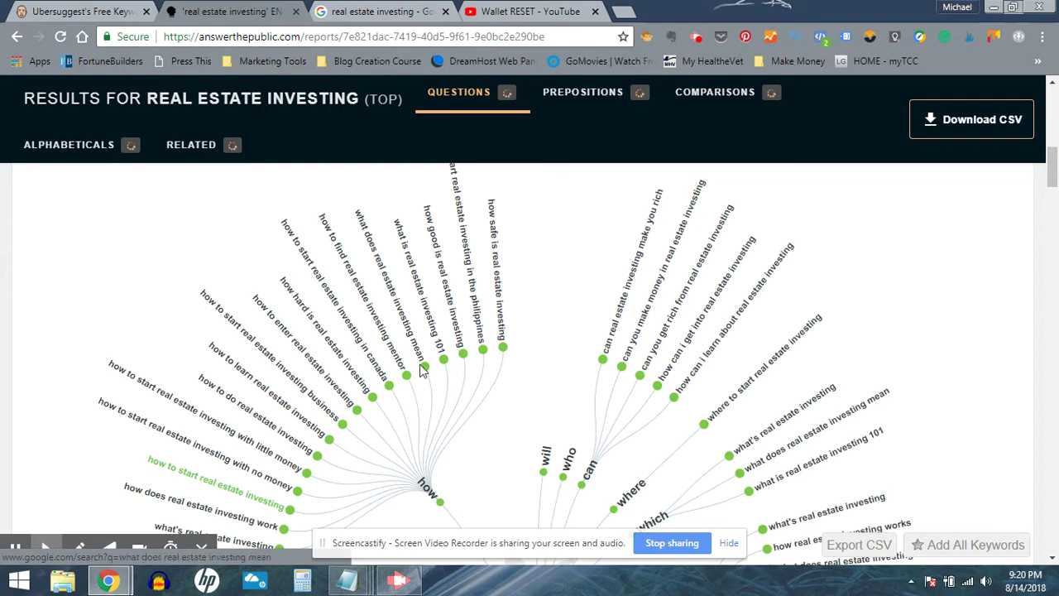
scroll(420, 371, "down", 1)
scroll(420, 371, "down", 1)
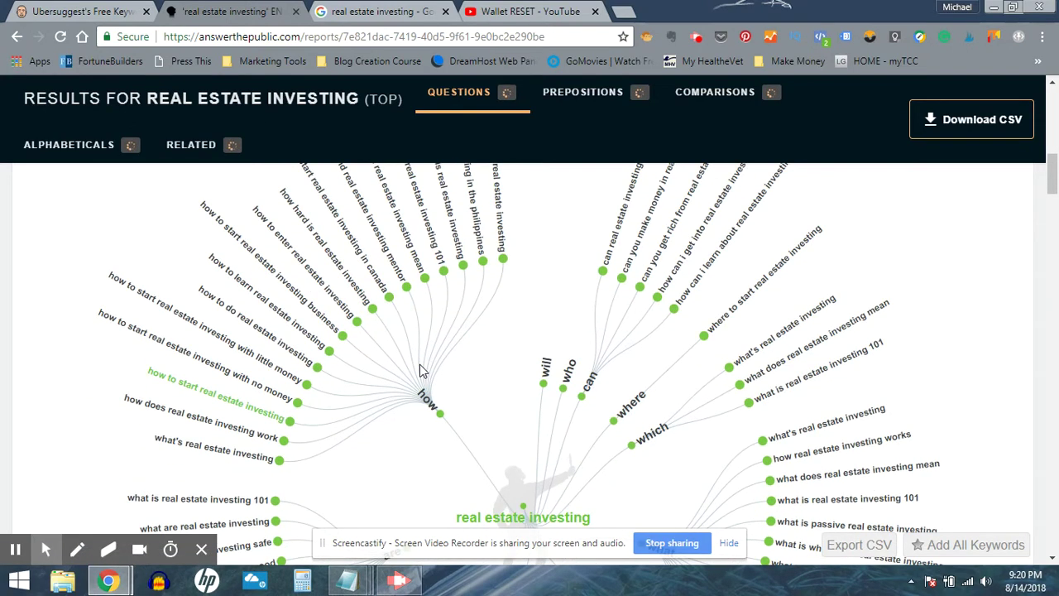
scroll(420, 370, "down", 5)
scroll(420, 371, "down", 3)
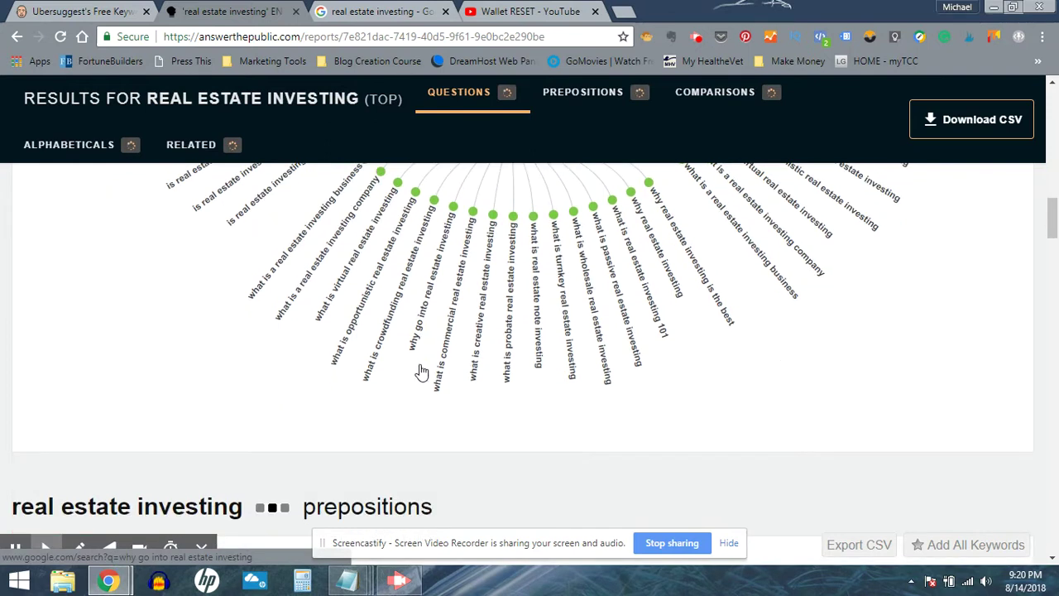
Examine the prepositions visualisation and check the keyword metrics for "real estate investing with no money"
scroll(420, 370, "down", 3)
scroll(421, 371, "down", 3)
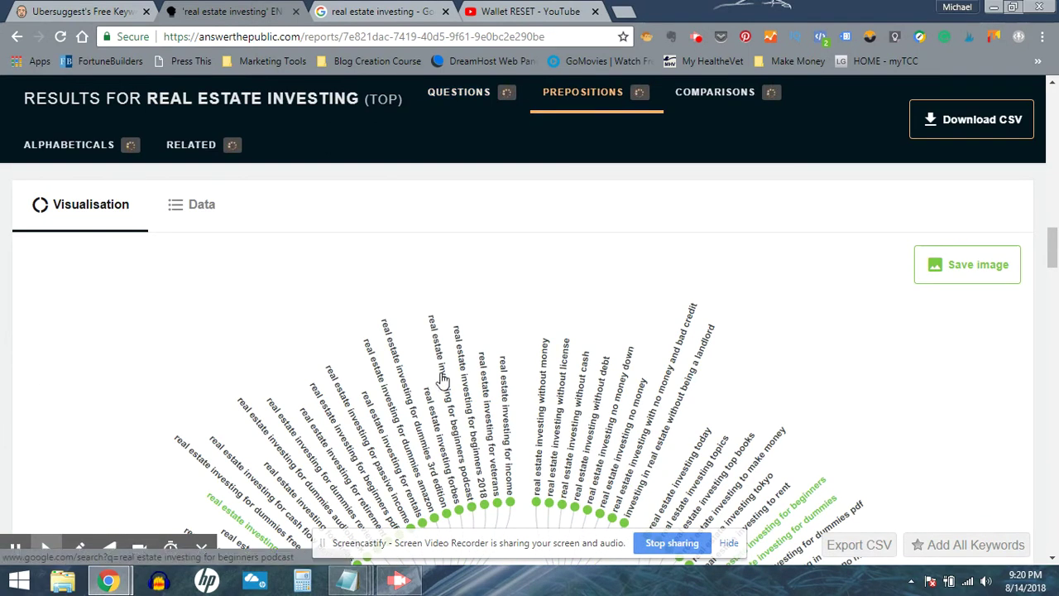
mouse_move(442, 379)
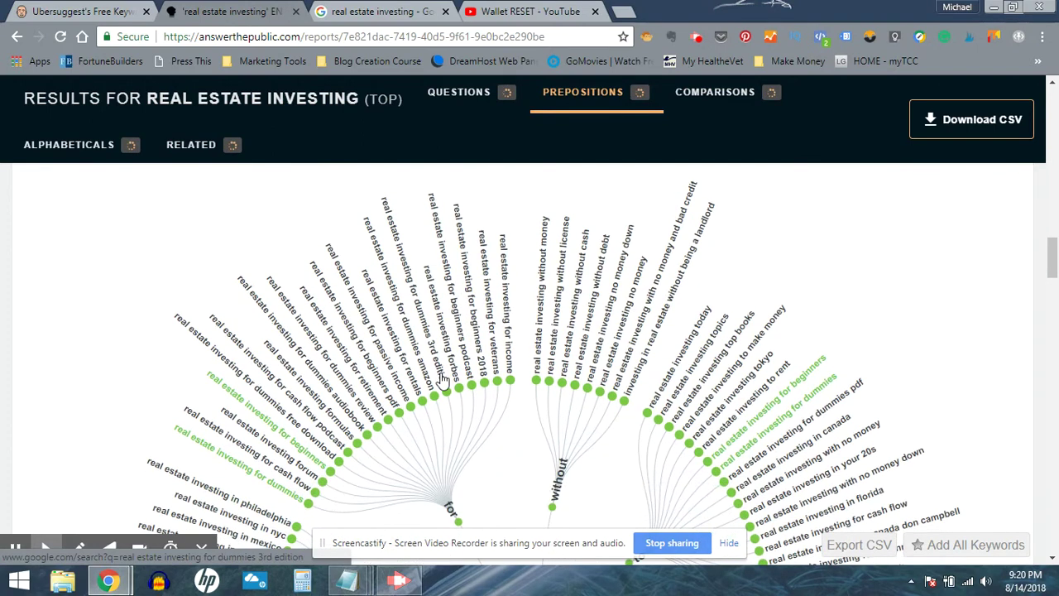
scroll(442, 379, "down", 2)
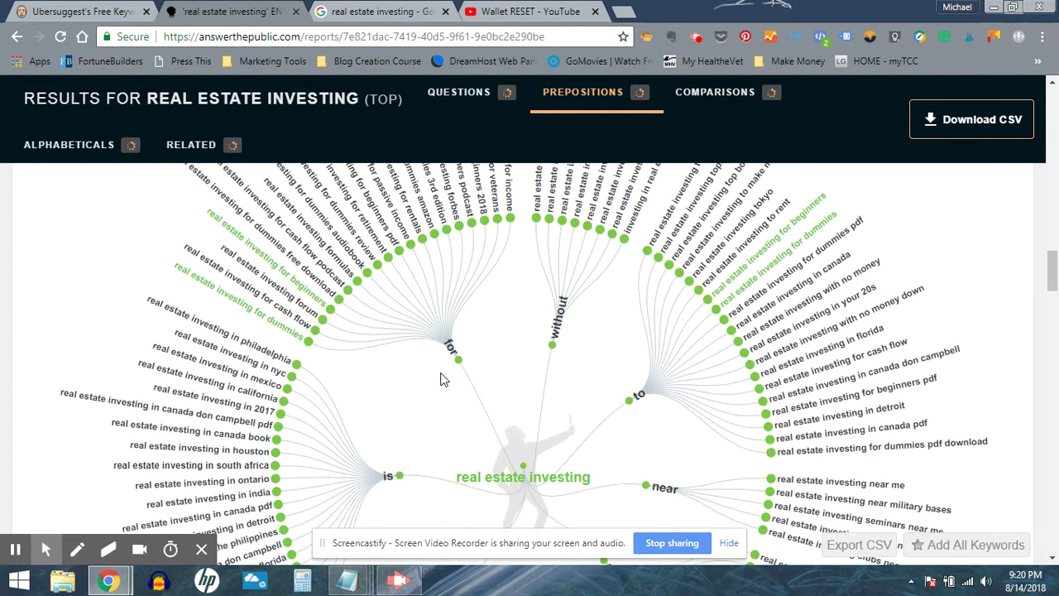
scroll(441, 379, "up", 1)
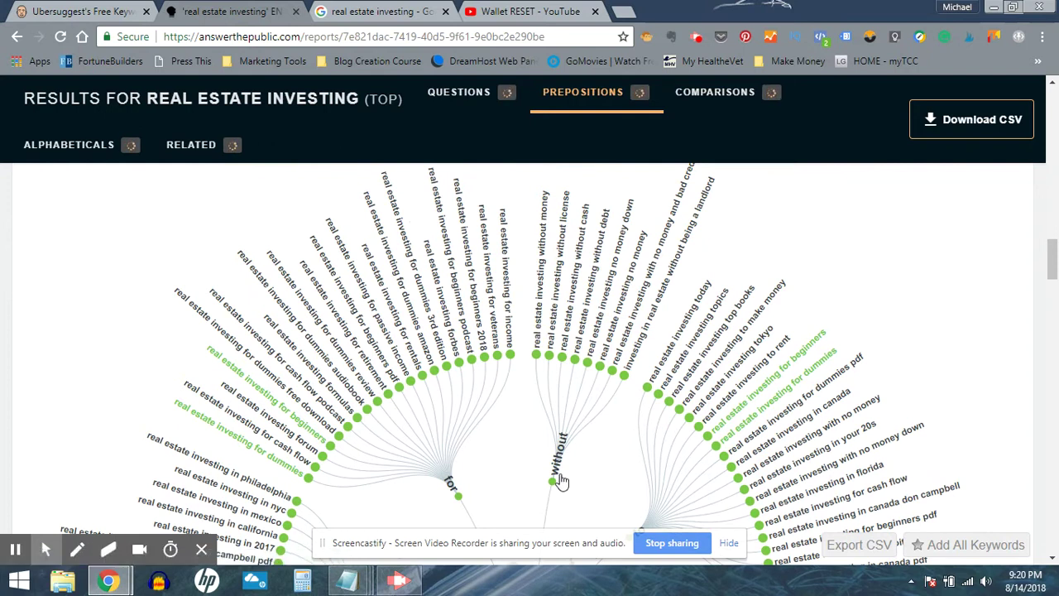
mouse_move(561, 464)
mouse_move(556, 323)
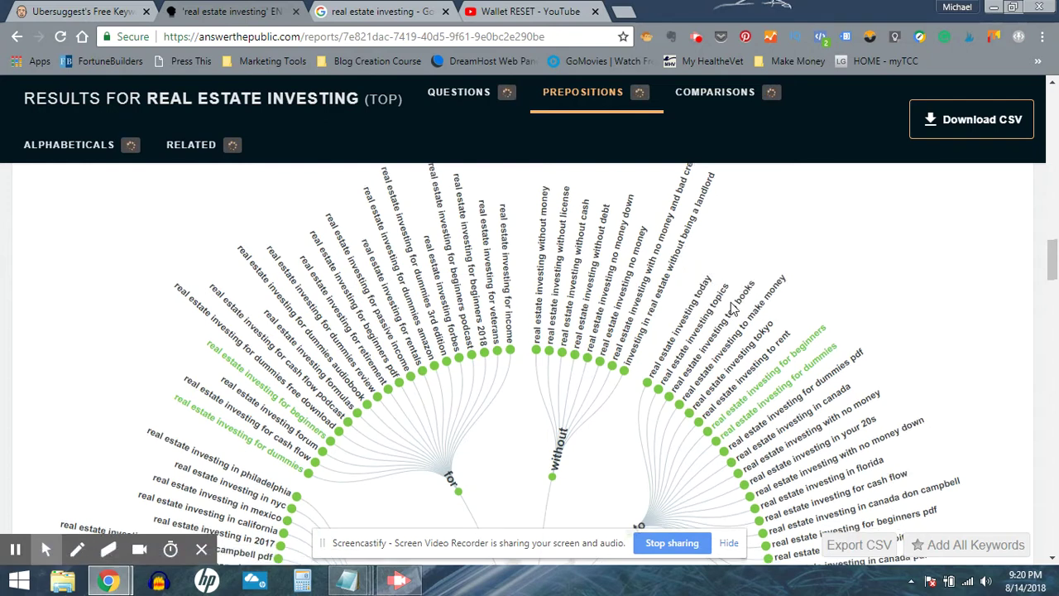
scroll(733, 309, "down", 2)
scroll(732, 309, "down", 2)
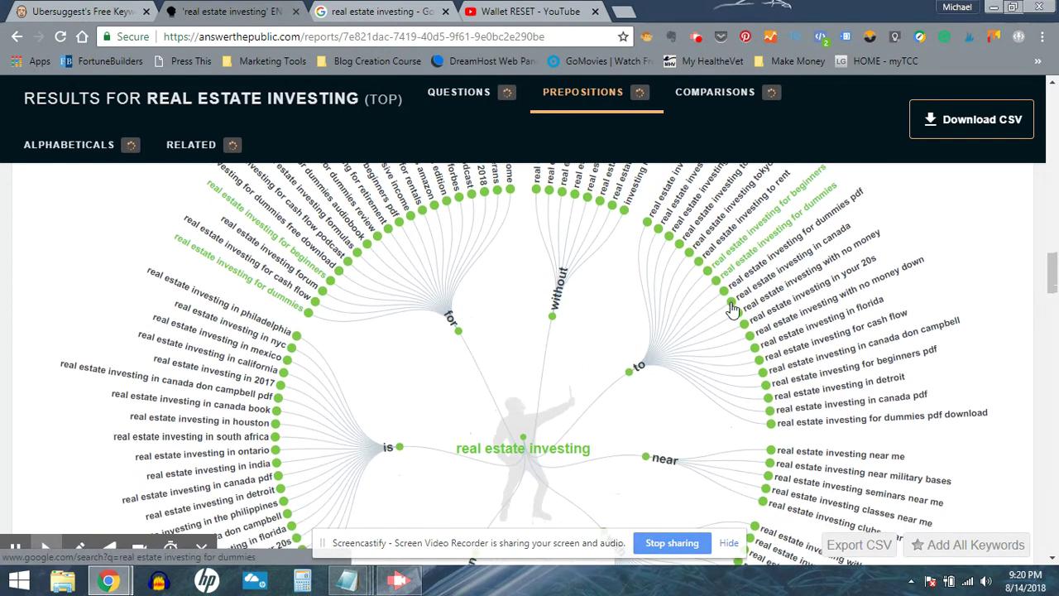
scroll(732, 308, "down", 1)
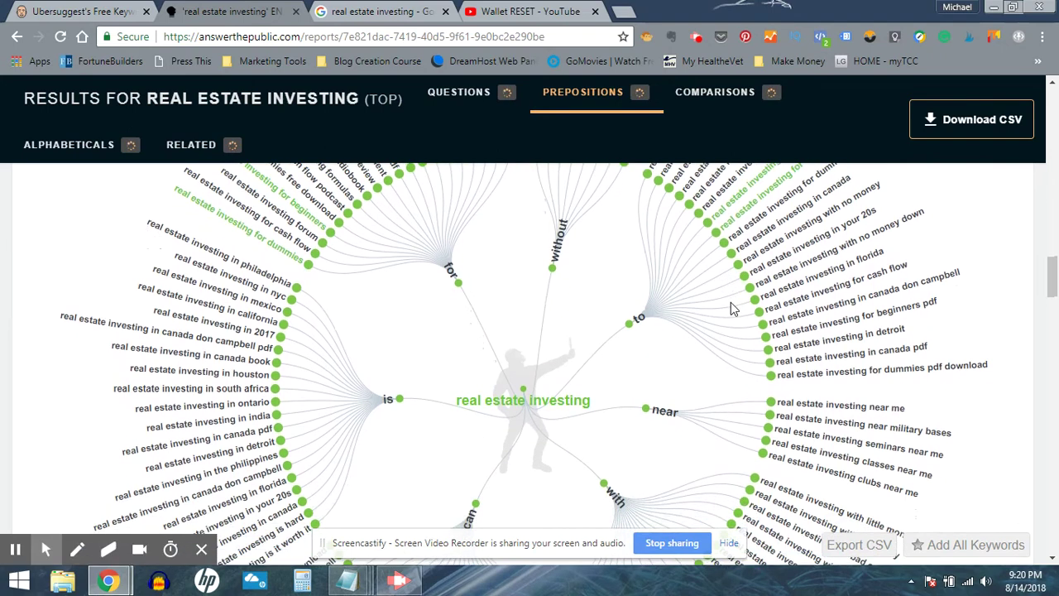
scroll(732, 309, "down", 2)
scroll(732, 309, "down", 4)
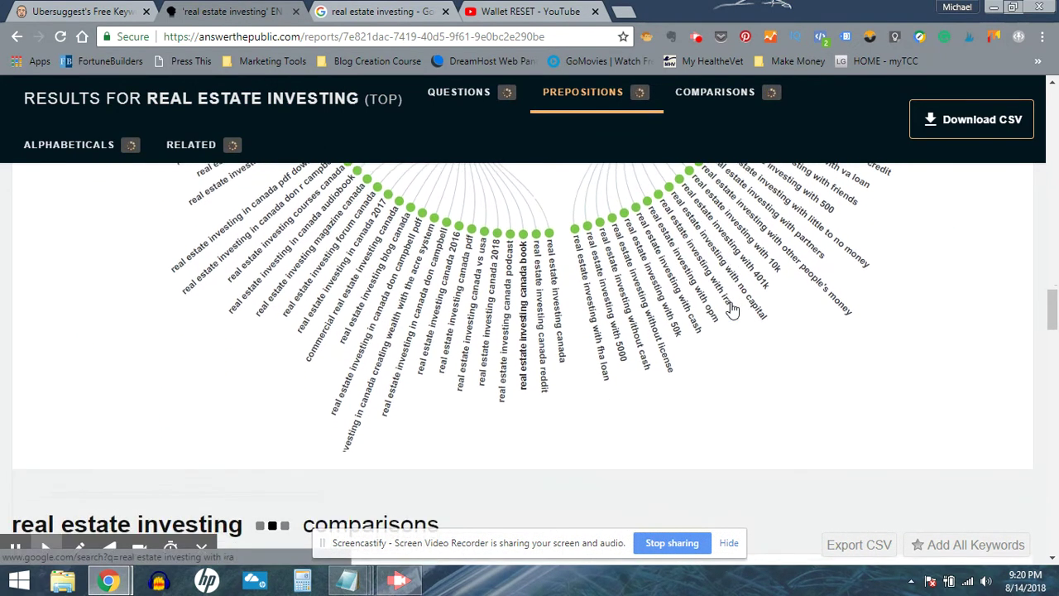
scroll(730, 312, "up", 6)
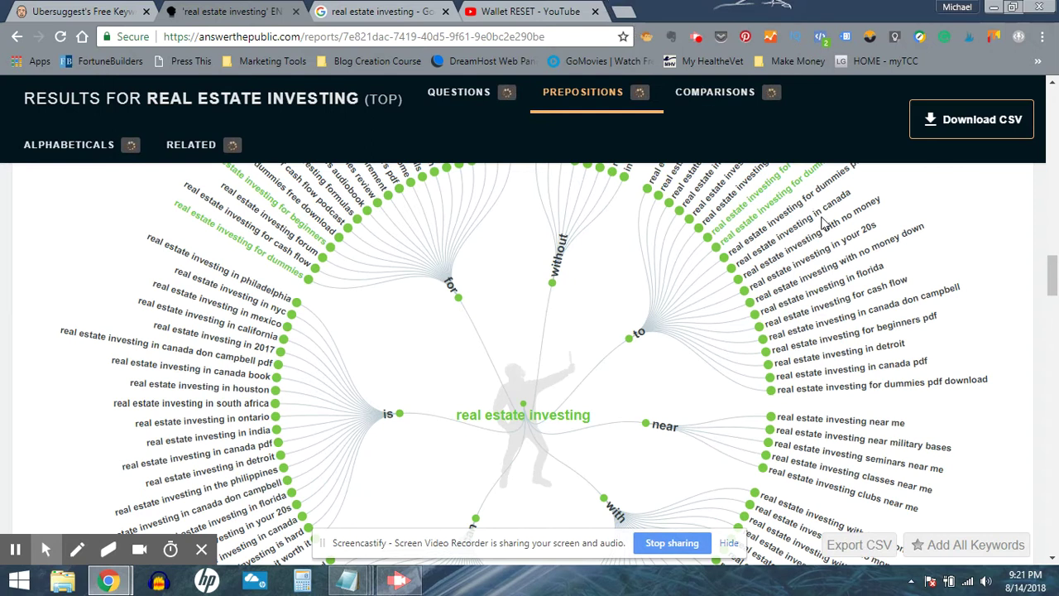
mouse_move(831, 234)
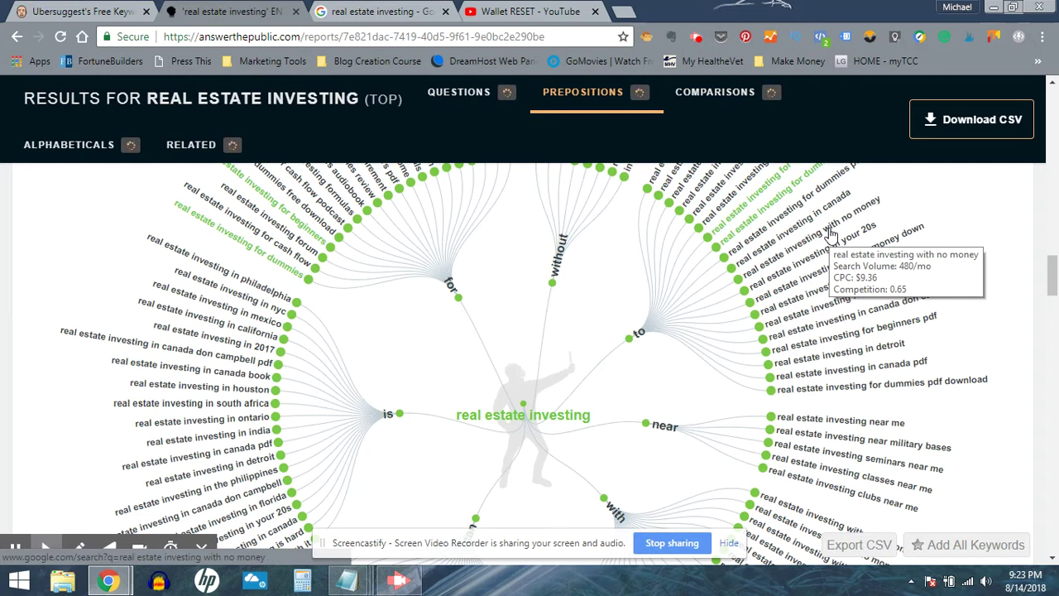
Switch to the Wallet RESET channel on YouTube
left_click(568, 14)
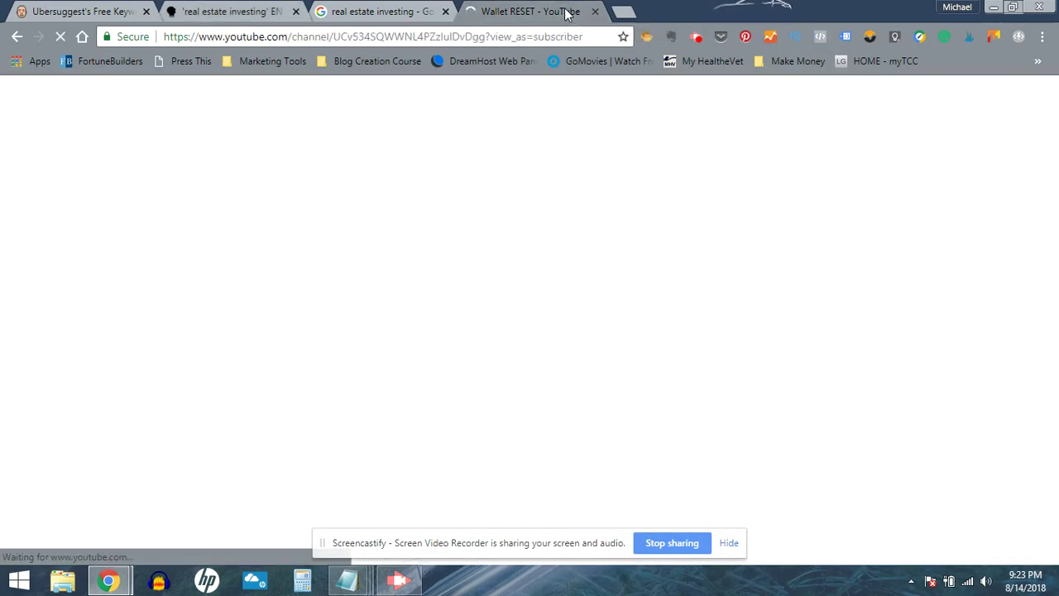